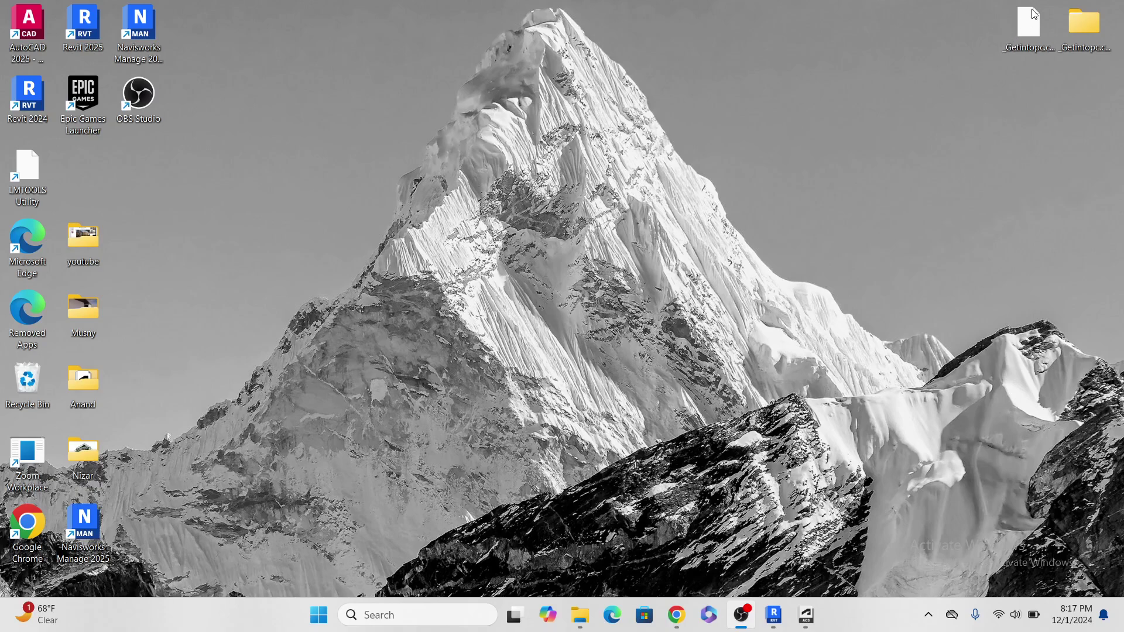
Restore the Chrome window showing the 'navisworks exporter download 2024' Google results
left_click(996, 64)
left_click(677, 615)
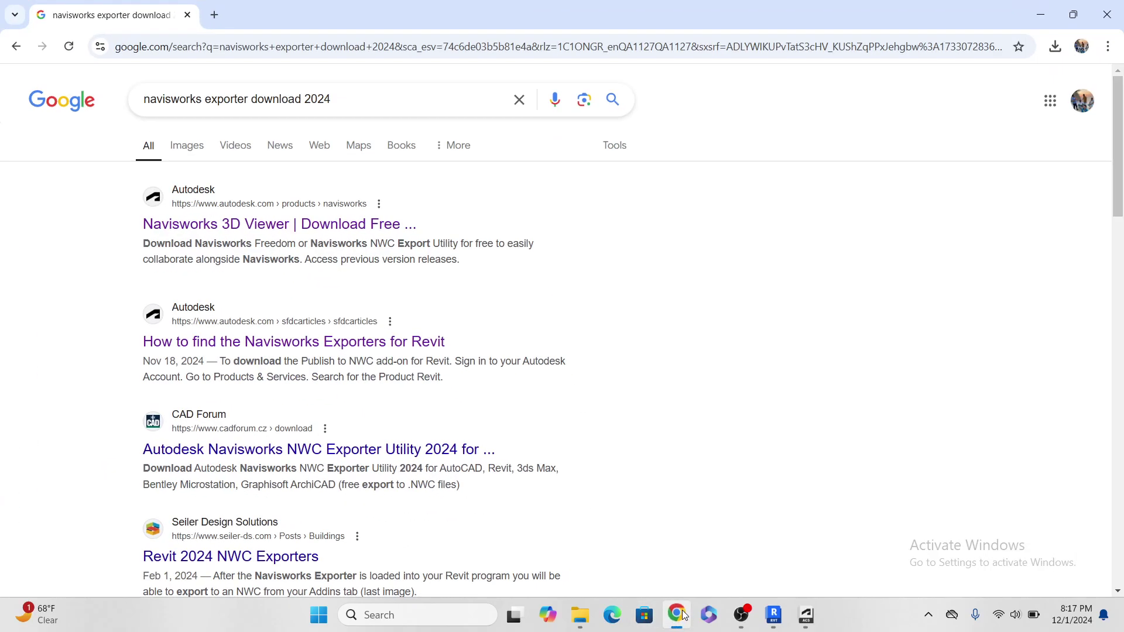
In a new tab, search Google for 'navisworks freedom' using the autocomplete suggestion
left_click(213, 15)
left_click(400, 278)
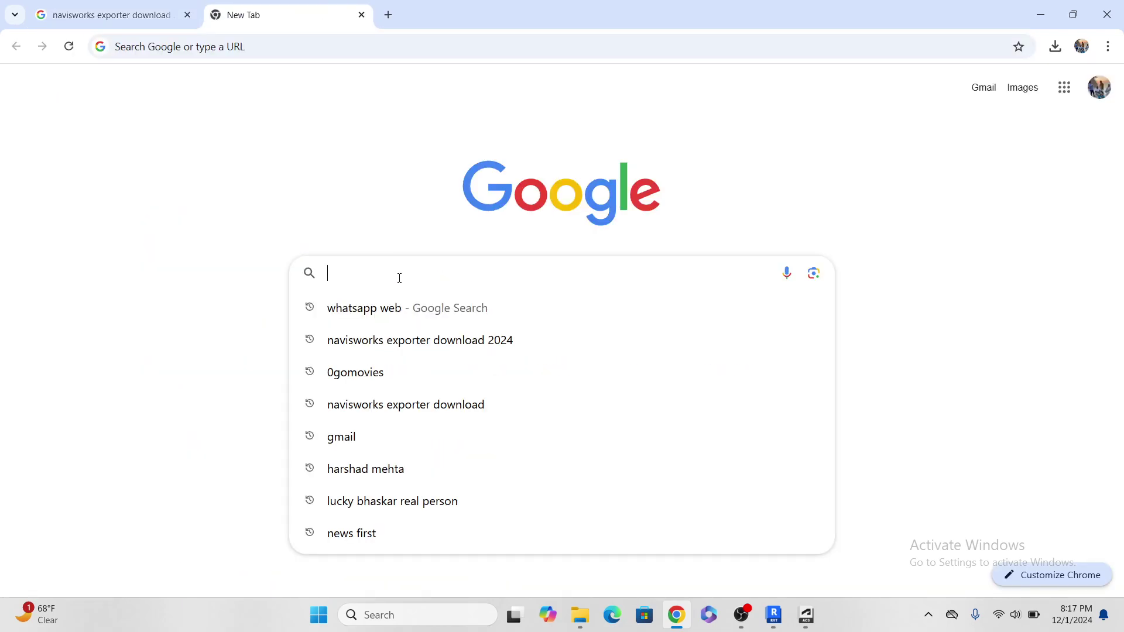
type("navi")
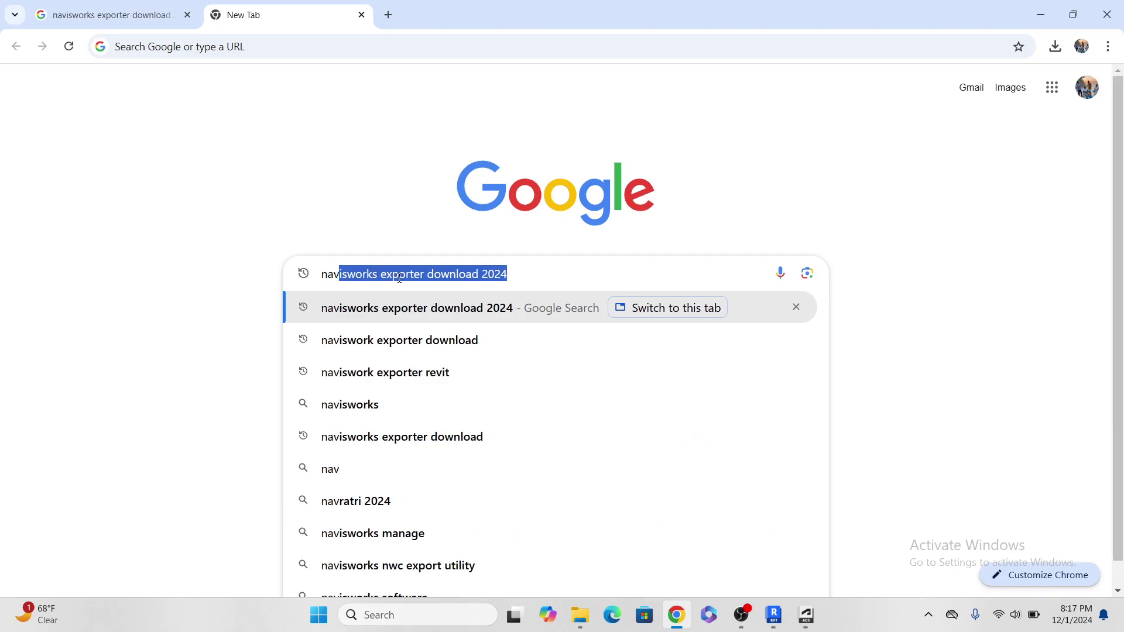
type("swo")
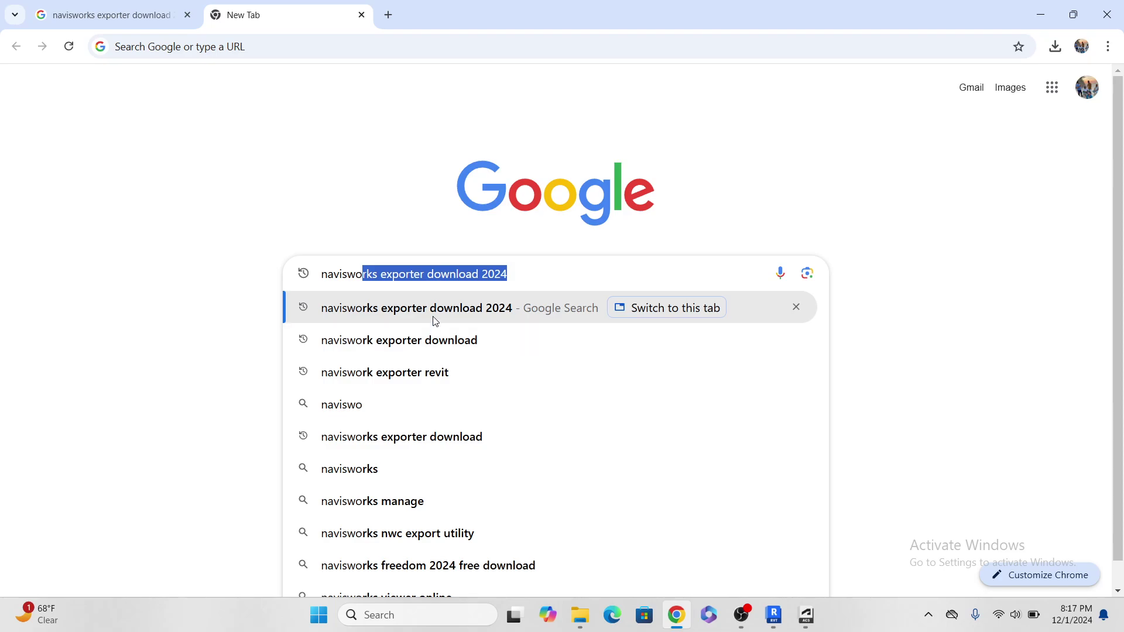
type("rks ")
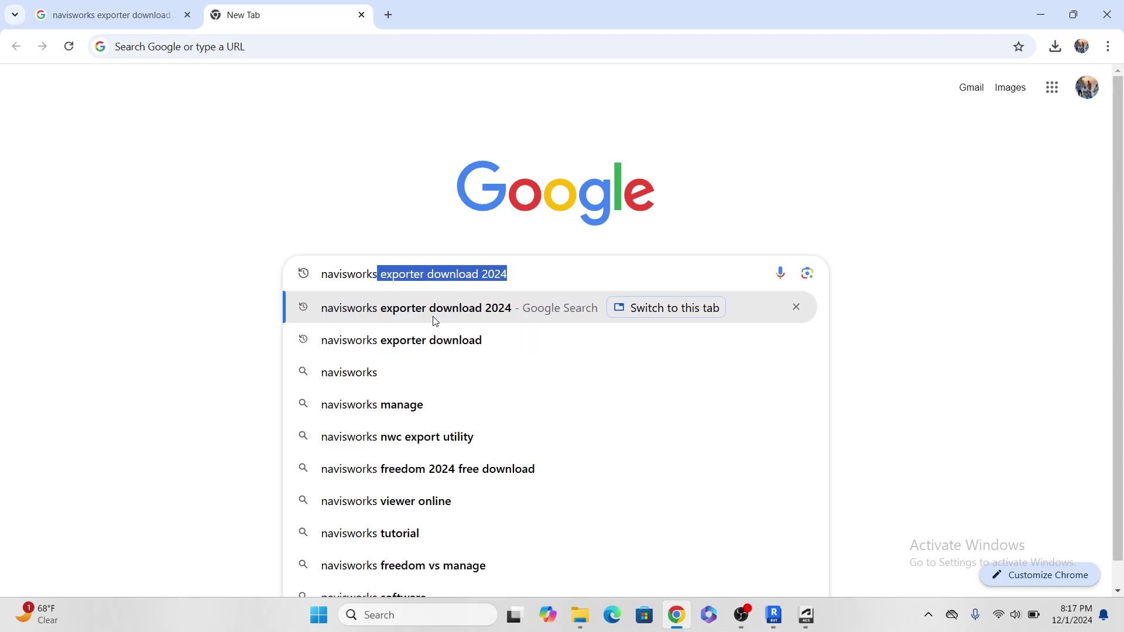
type("fre")
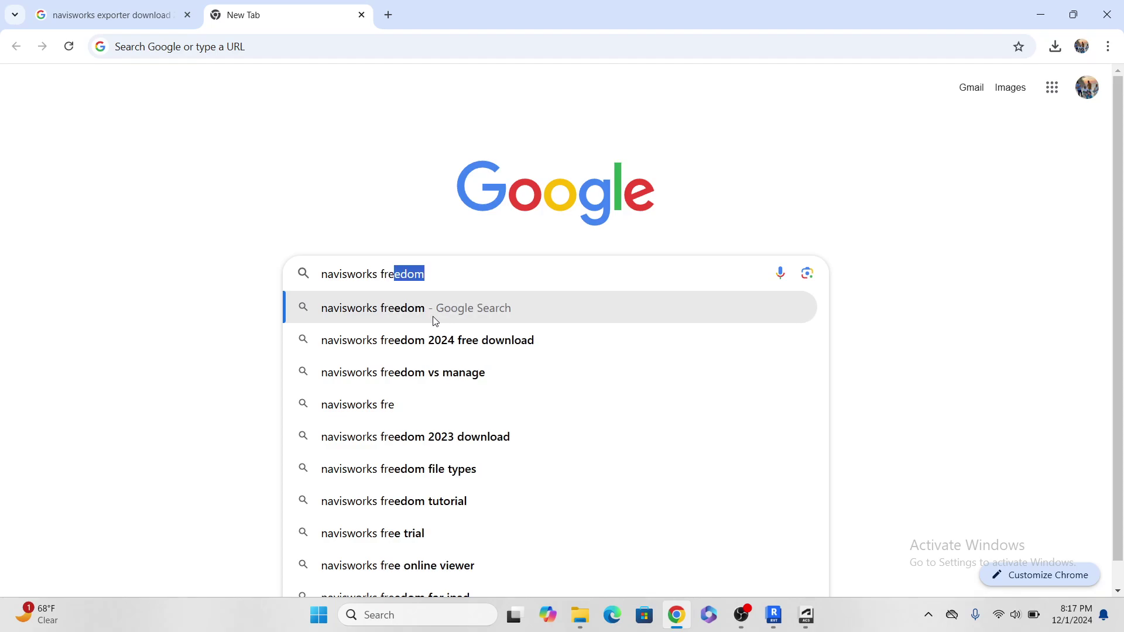
key("Right")
left_click(417, 308)
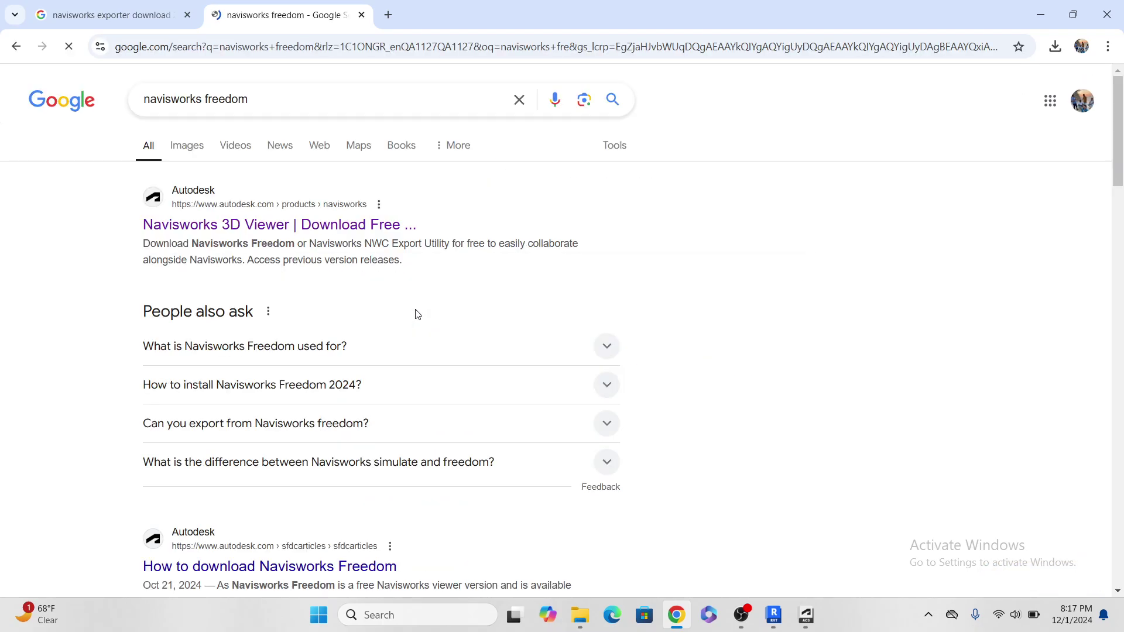
Preview Autodesk's Navisworks 3D Viewer result and its 3D viewers section, then return to results
left_click(347, 232)
scroll(468, 282, "down", 4)
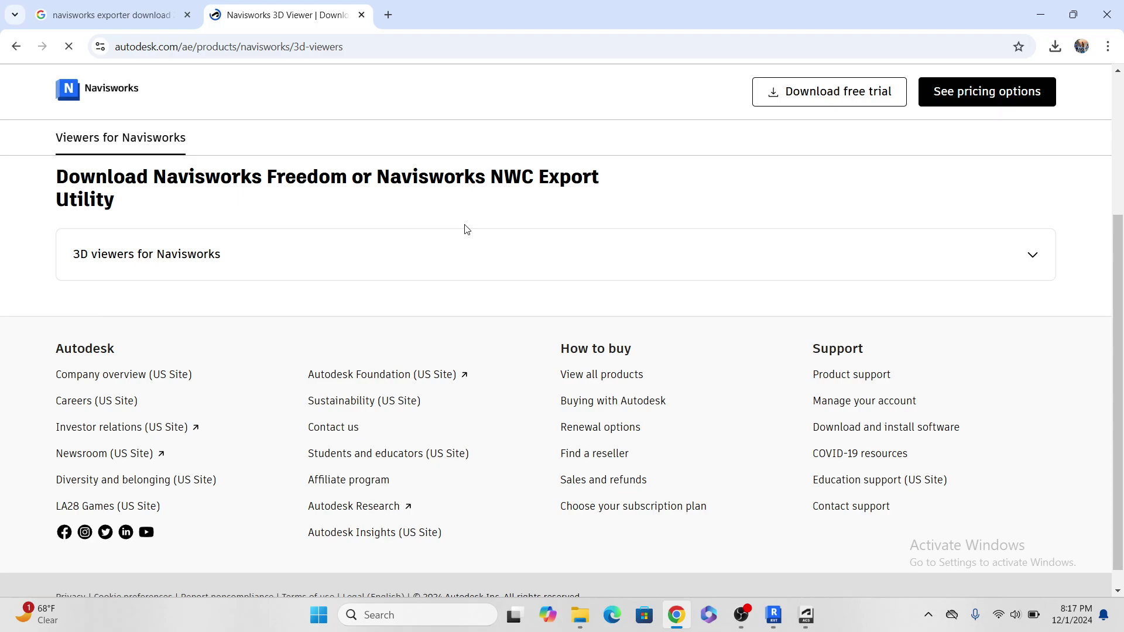
left_click(456, 252)
scroll(631, 237, "down", 9)
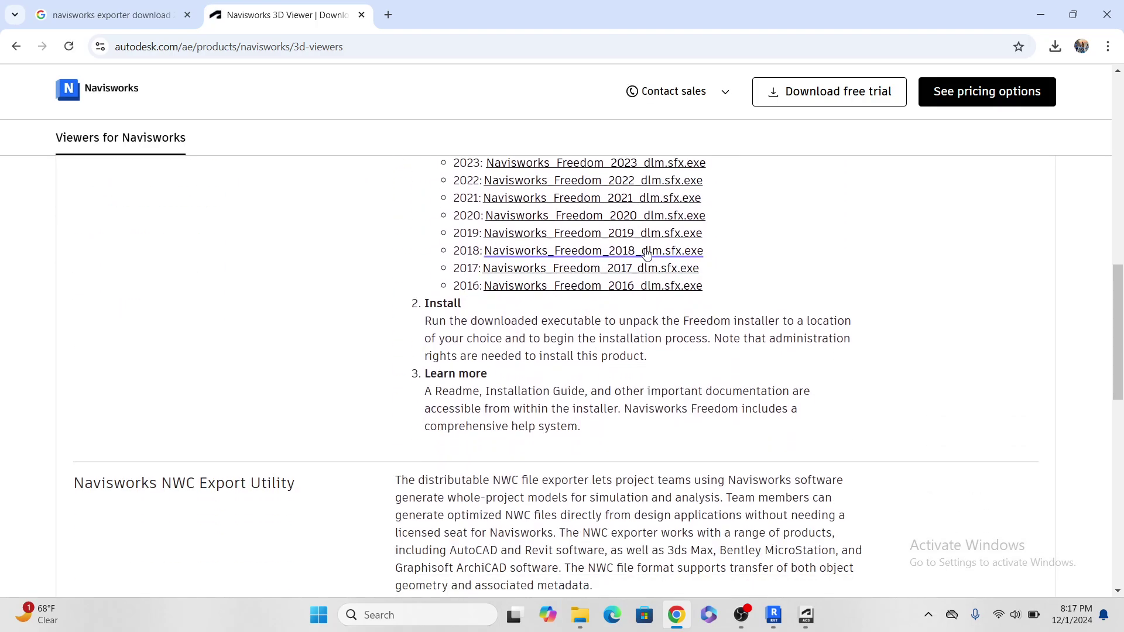
scroll(631, 237, "up", 2)
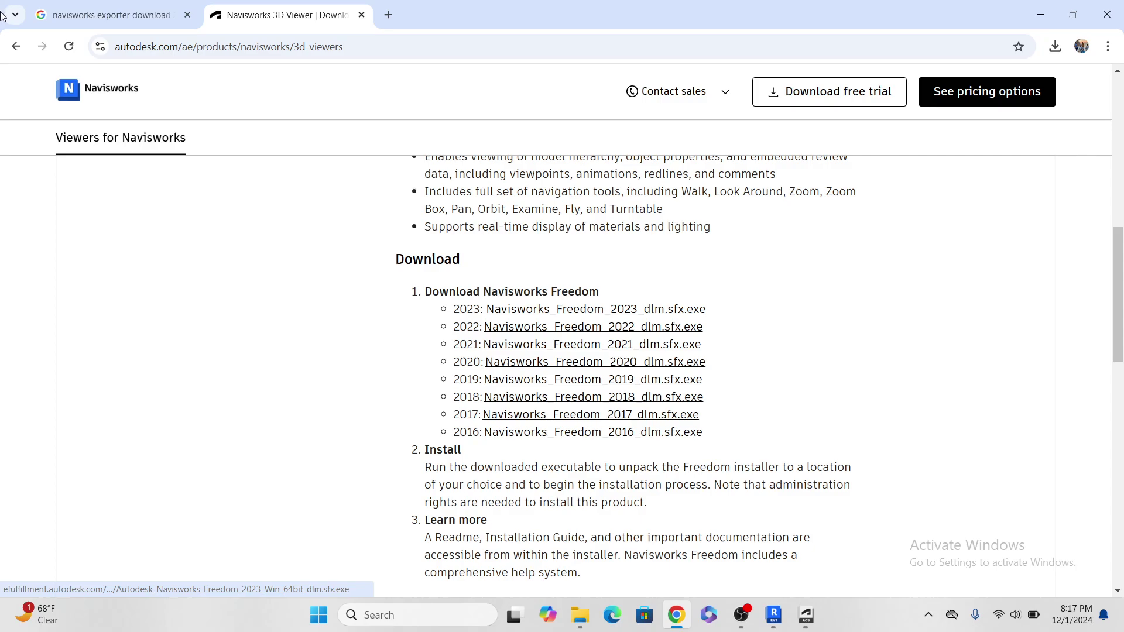
left_click(16, 47)
Open the 'How to download Navisworks Freedom' article and follow its 3D Viewer download link
scroll(650, 336, "down", 5)
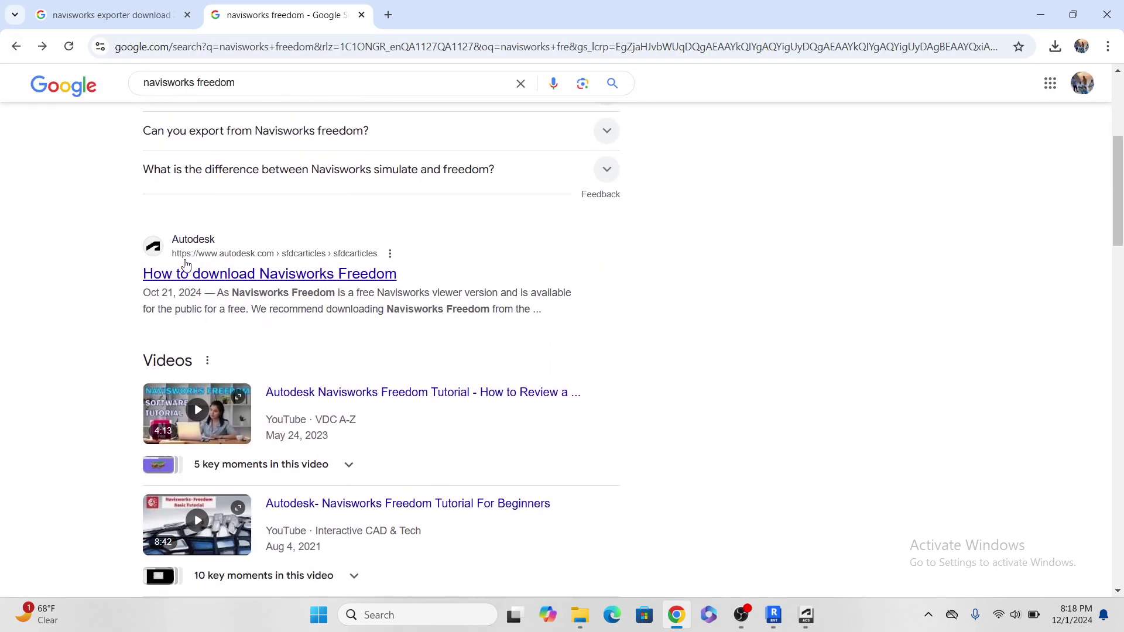
scroll(351, 293, "down", 12)
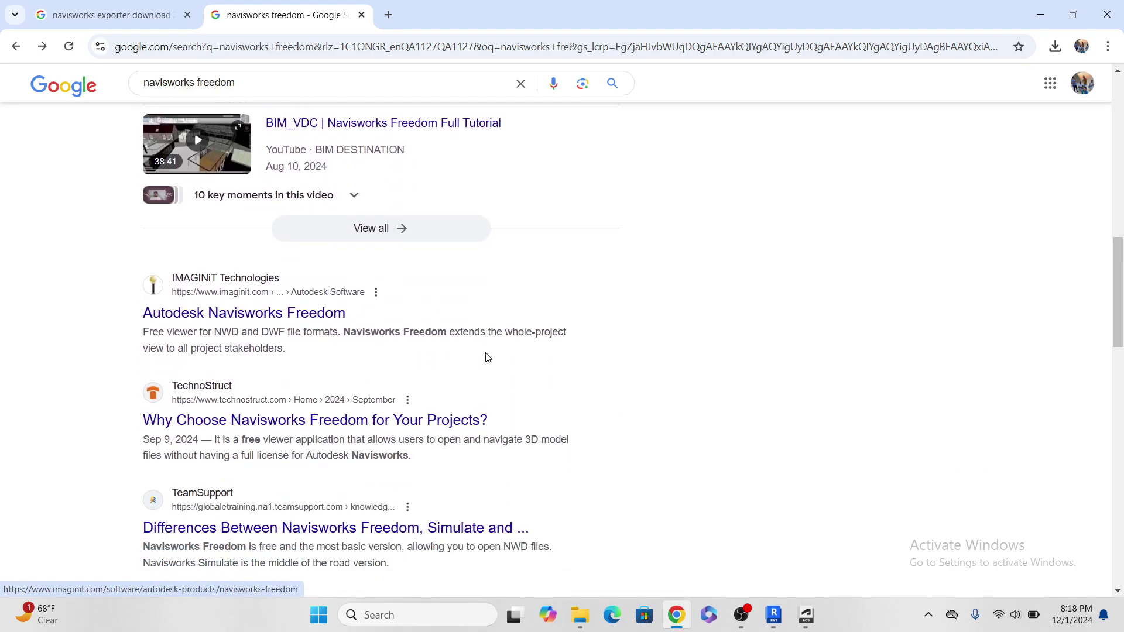
scroll(486, 351, "up", 12)
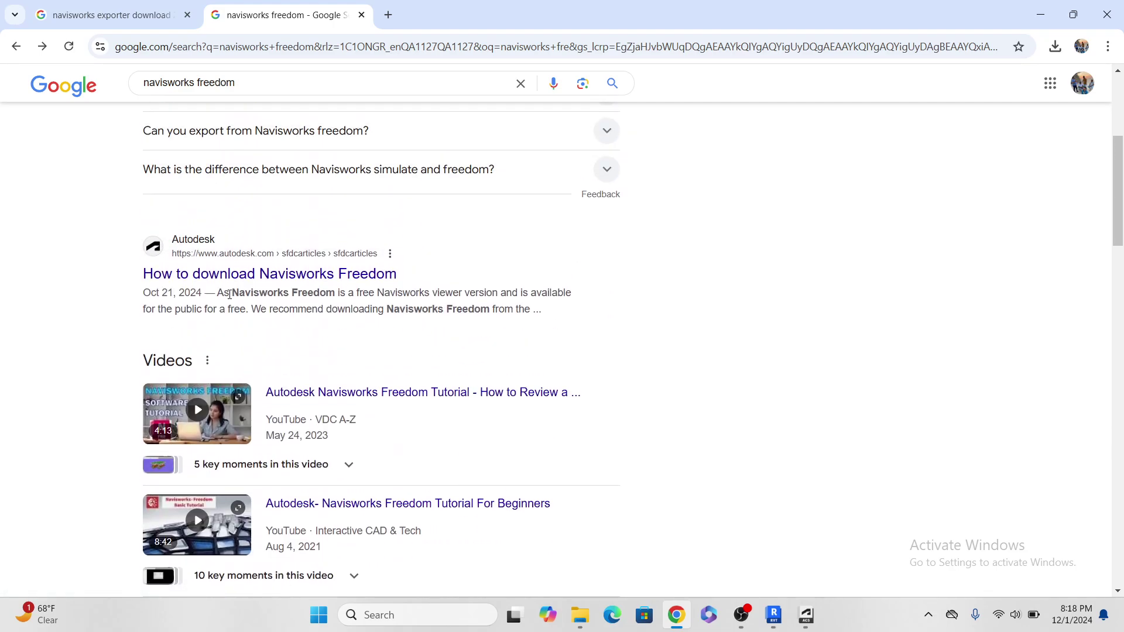
left_click(260, 277)
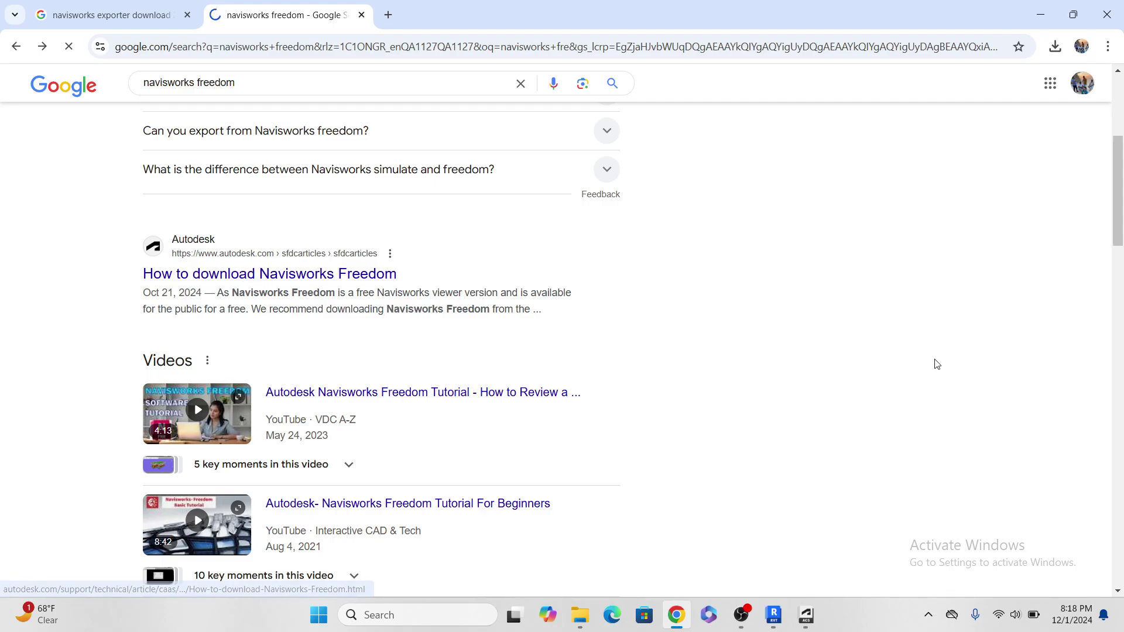
scroll(173, 307, "down", 3)
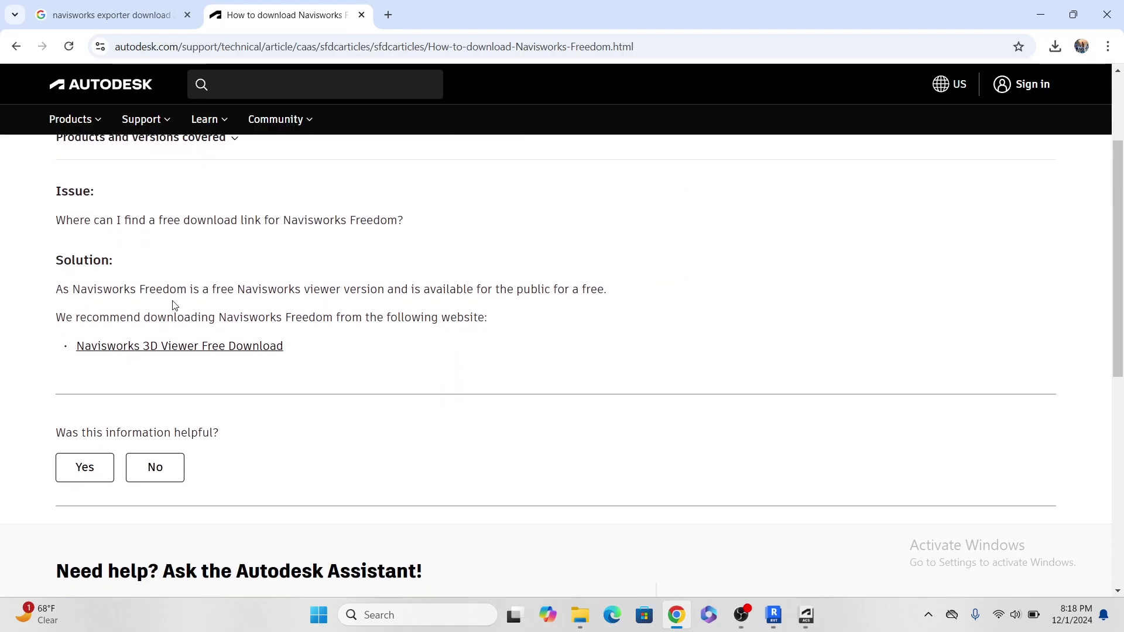
left_click(206, 348)
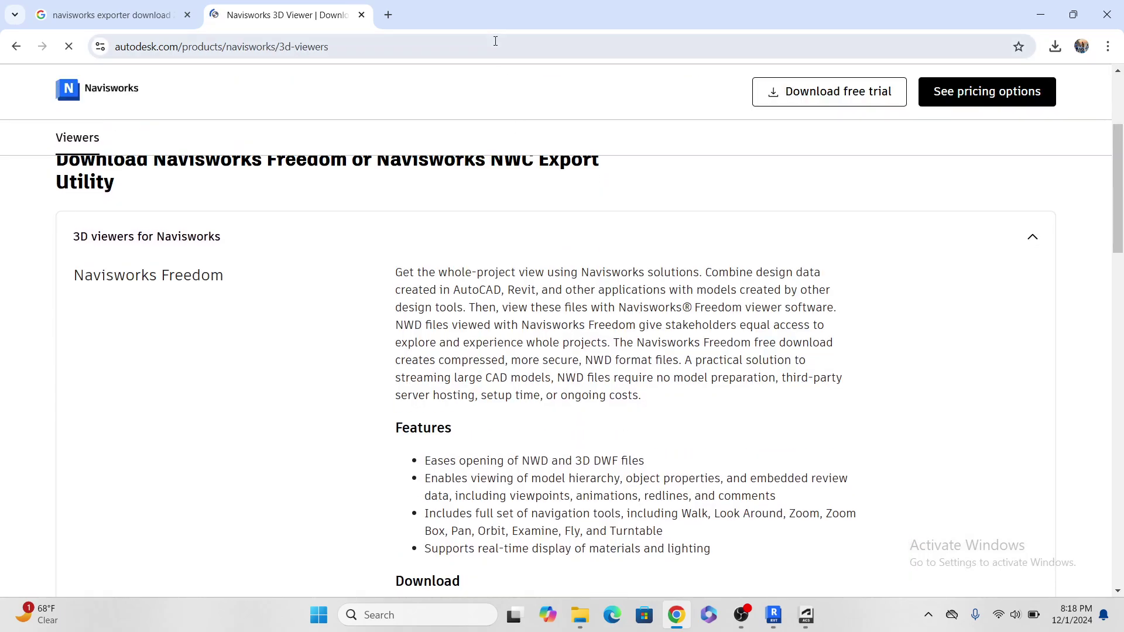
Scroll to the NWC Export Utility installers for 2016–2025 on the viewers page
scroll(670, 434, "down", 9)
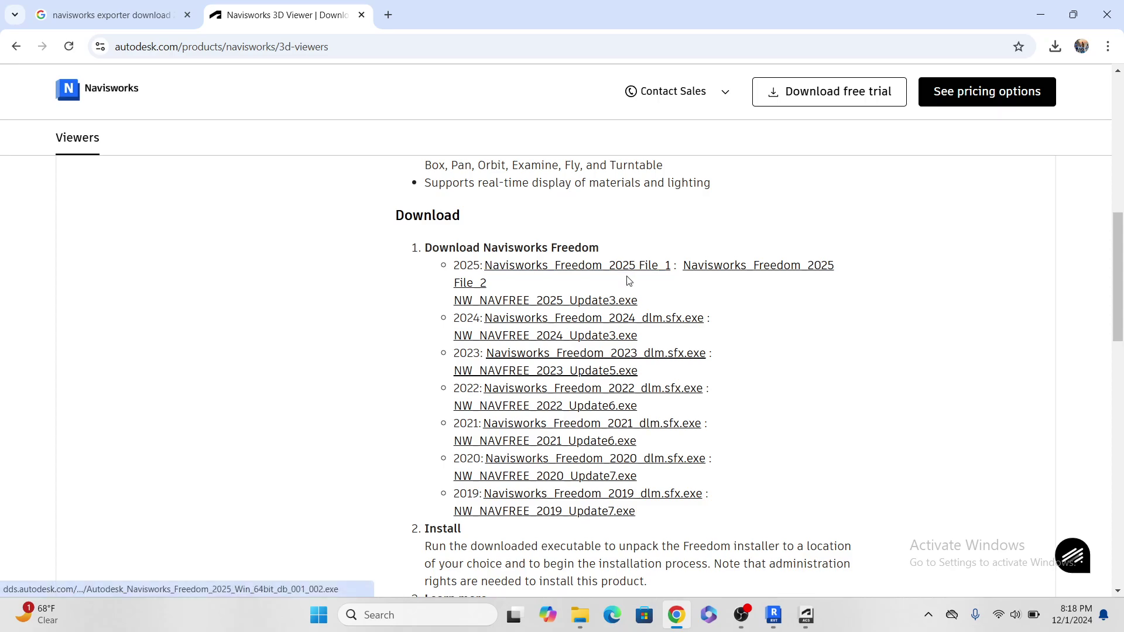
scroll(622, 315, "down", 3)
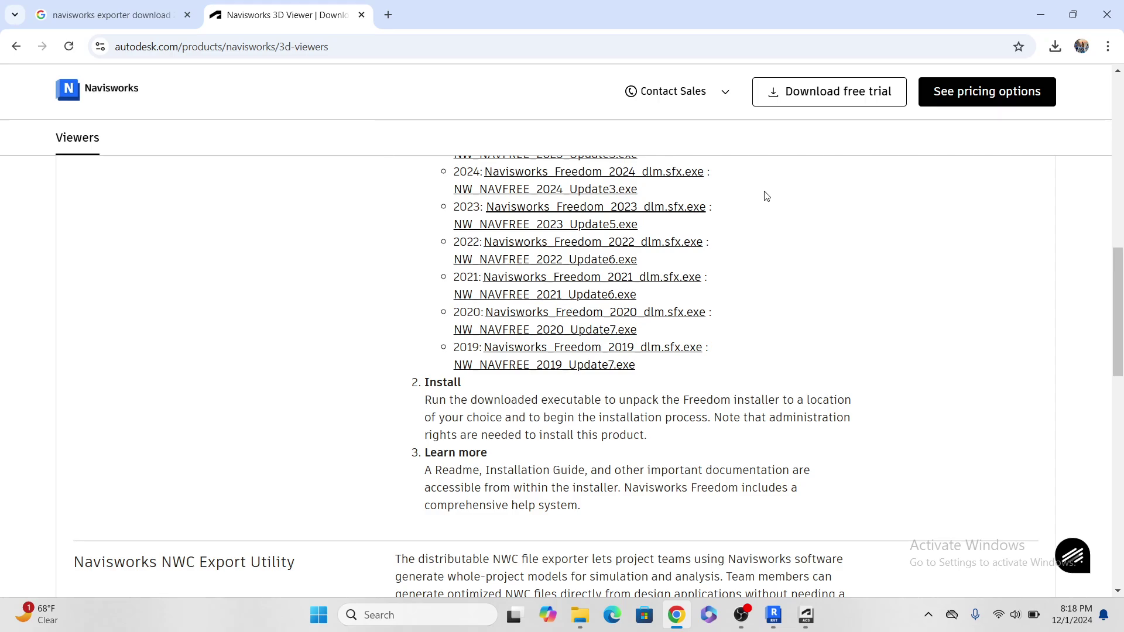
scroll(621, 212, "up", 3)
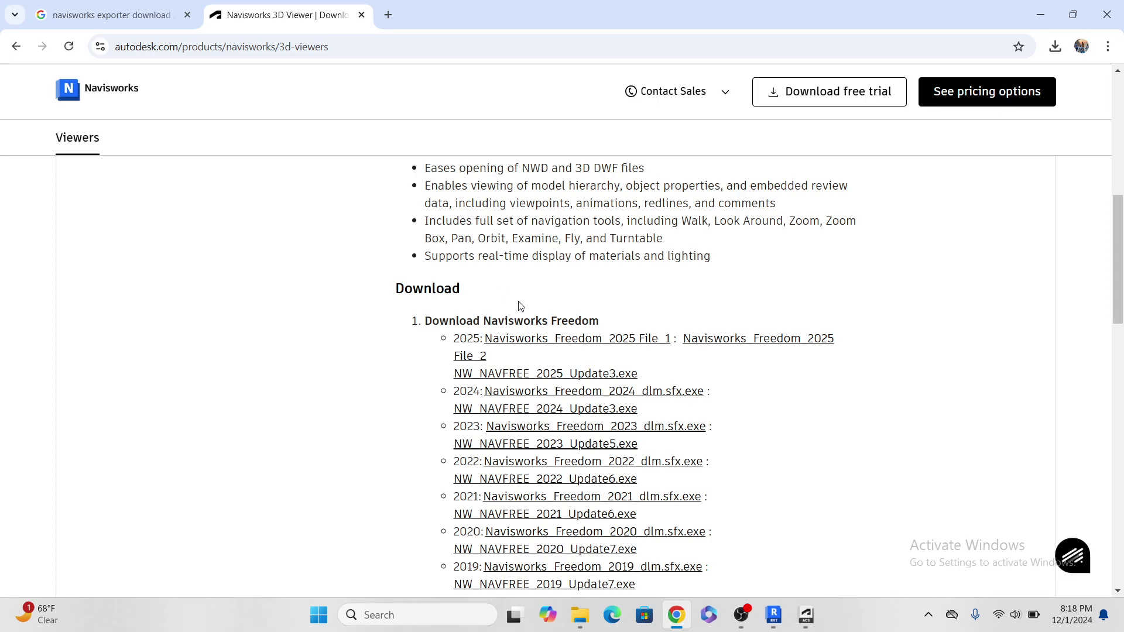
scroll(523, 303, "down", 10)
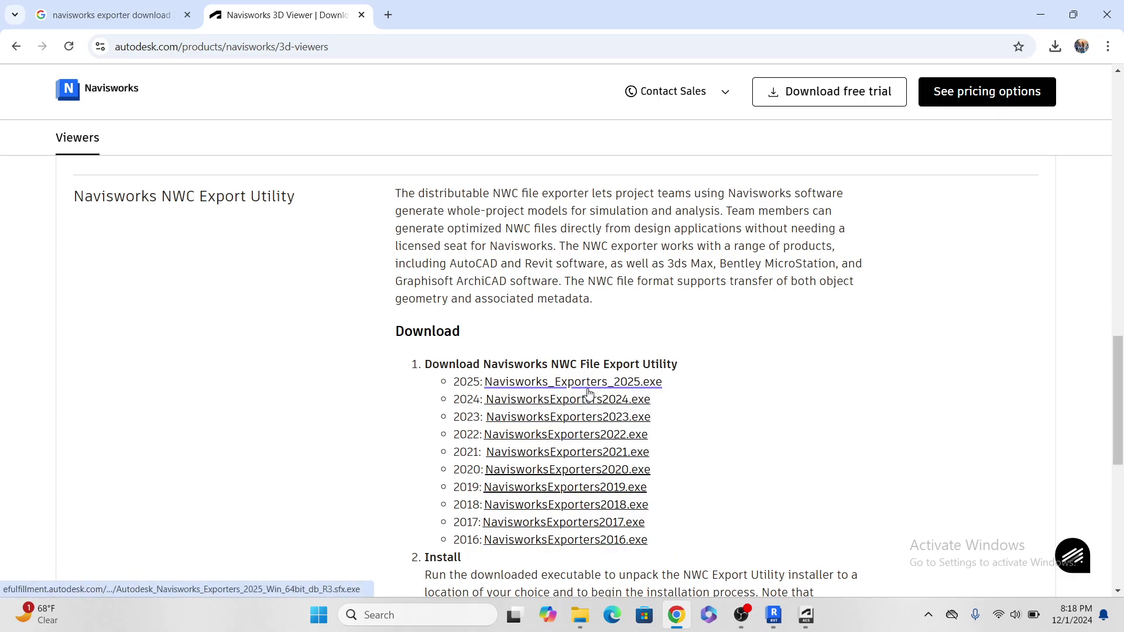
scroll(589, 393, "down", 1)
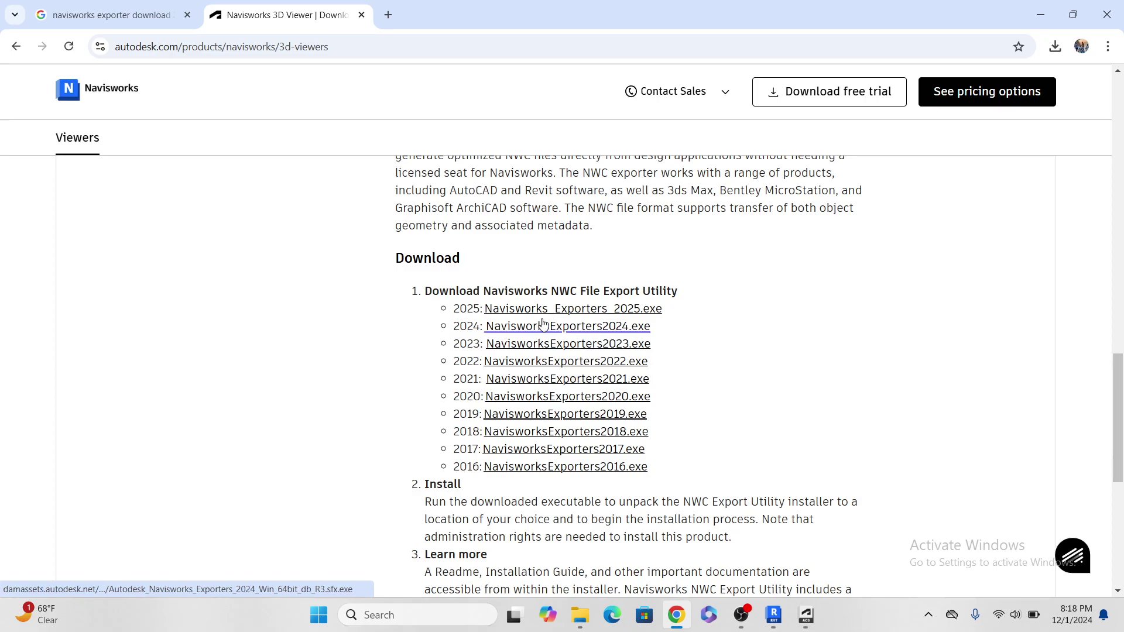
scroll(922, 289, "up", 1)
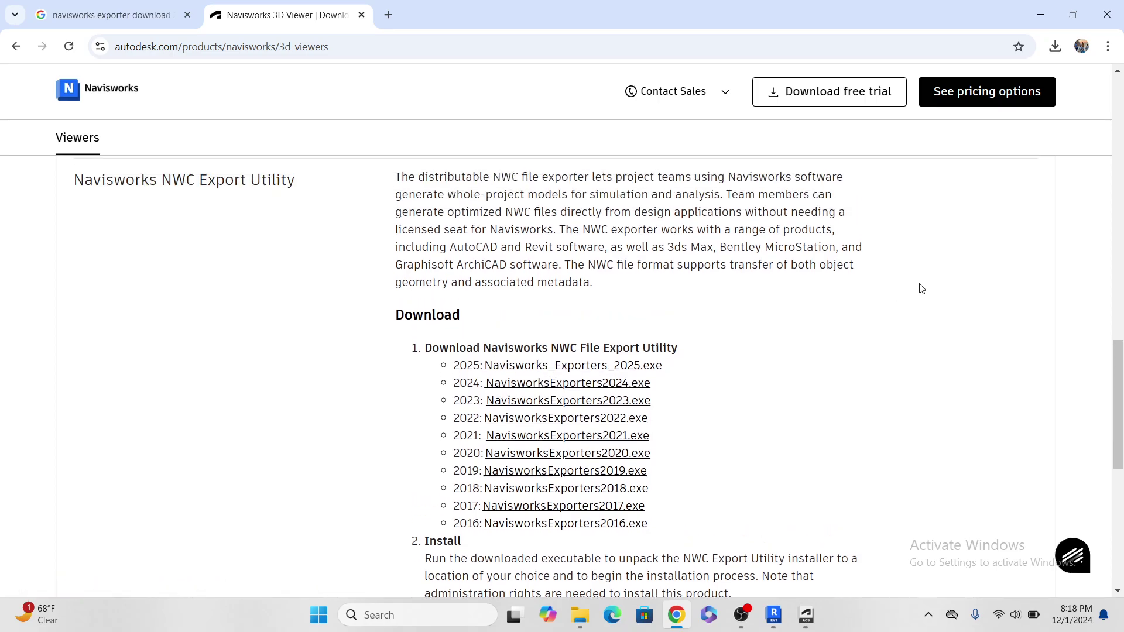
scroll(813, 319, "up", 8)
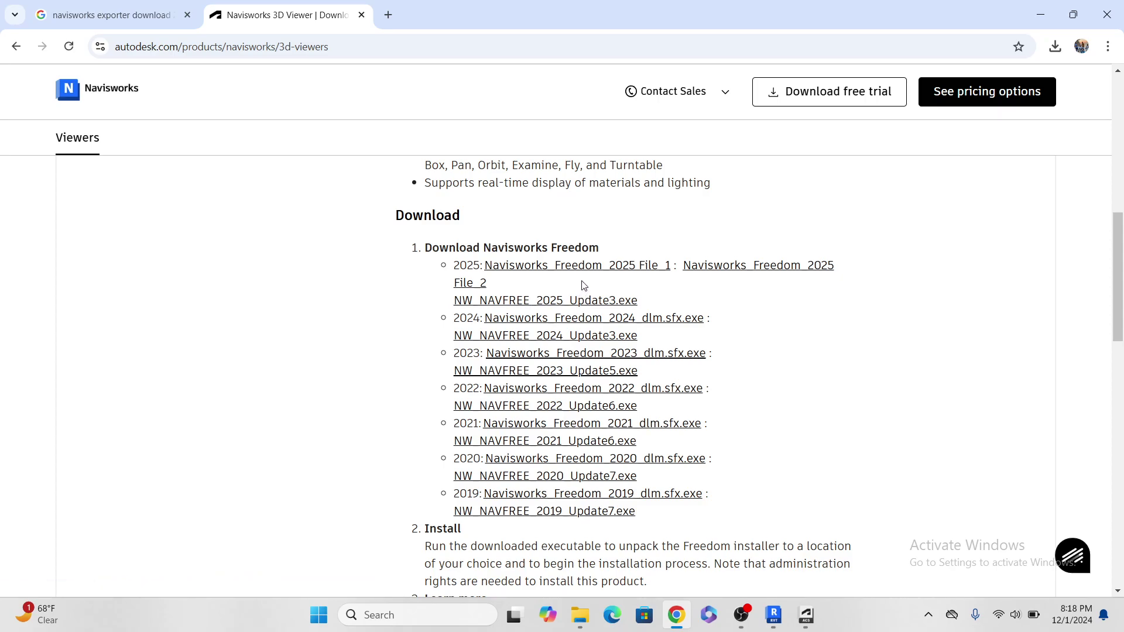
scroll(587, 284, "down", 10)
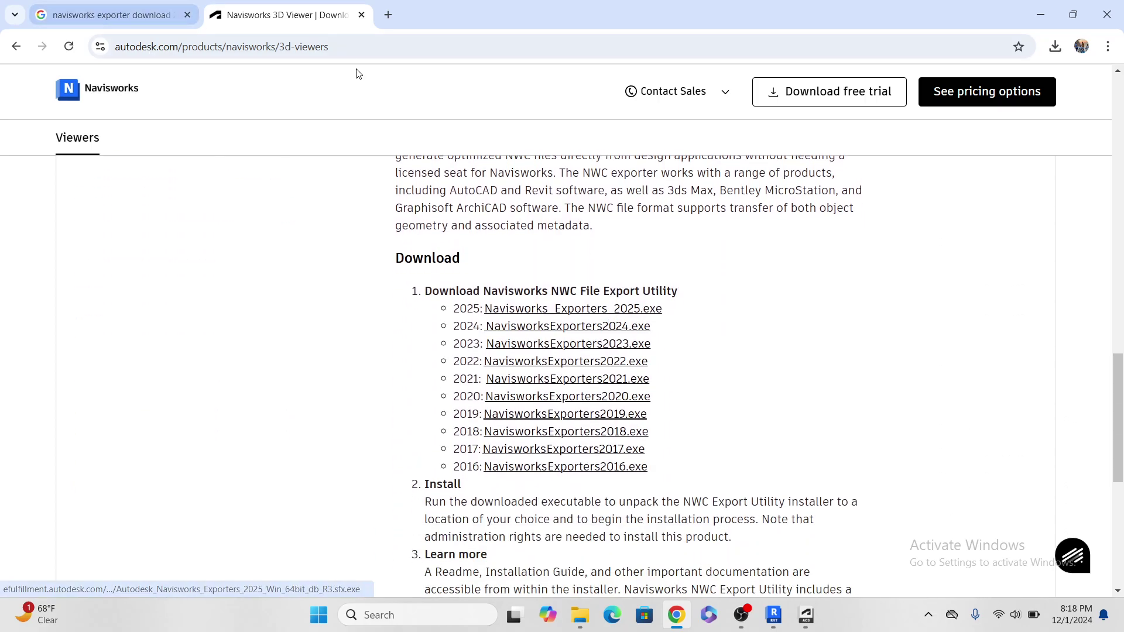
Show Google Images results for 'navisworks manage' in a third tab
left_click(387, 15)
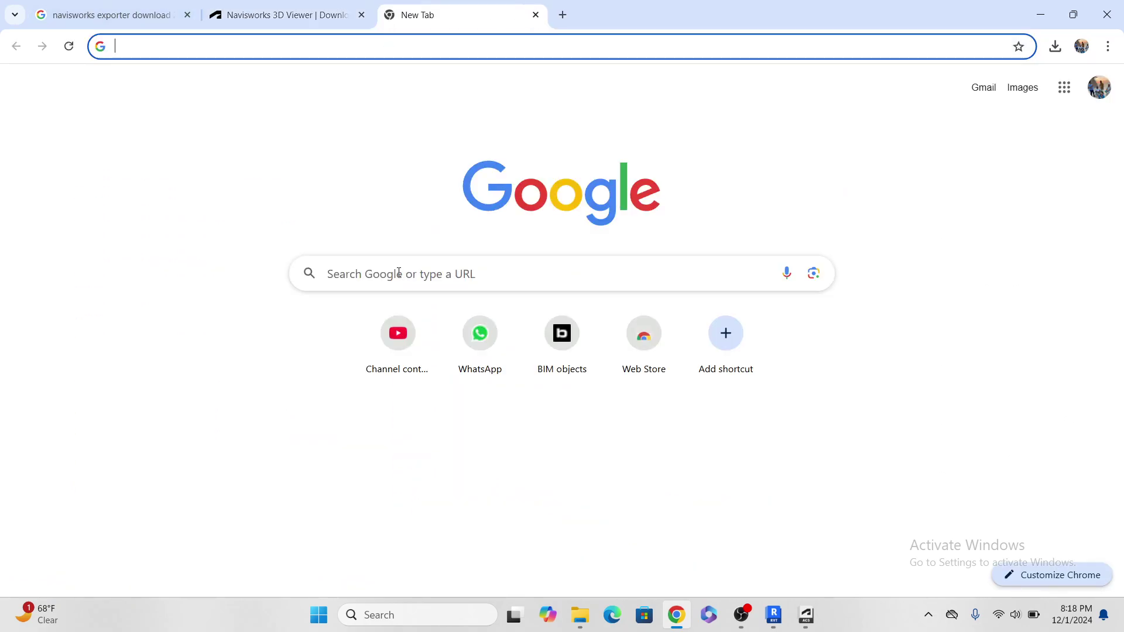
left_click(399, 274)
type("navisw")
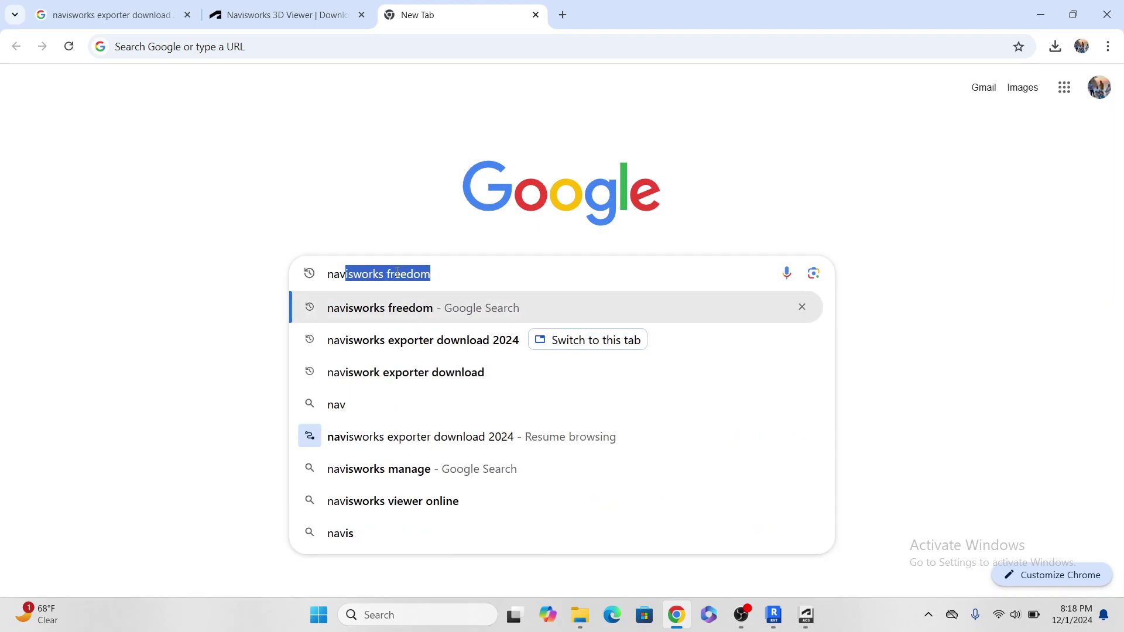
type("o")
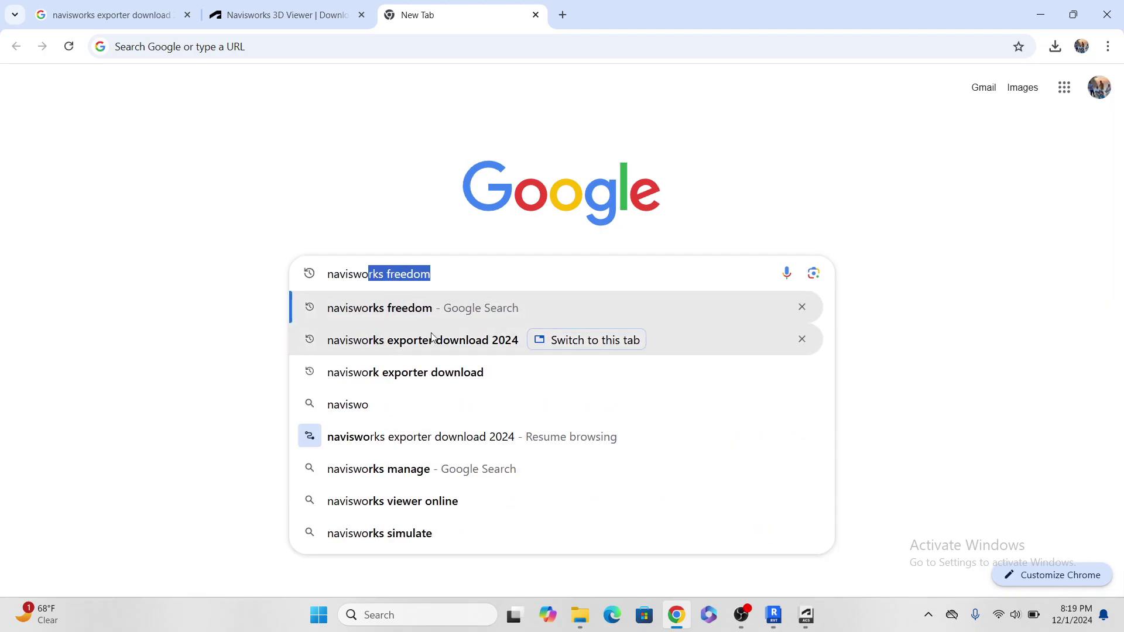
left_click(414, 469)
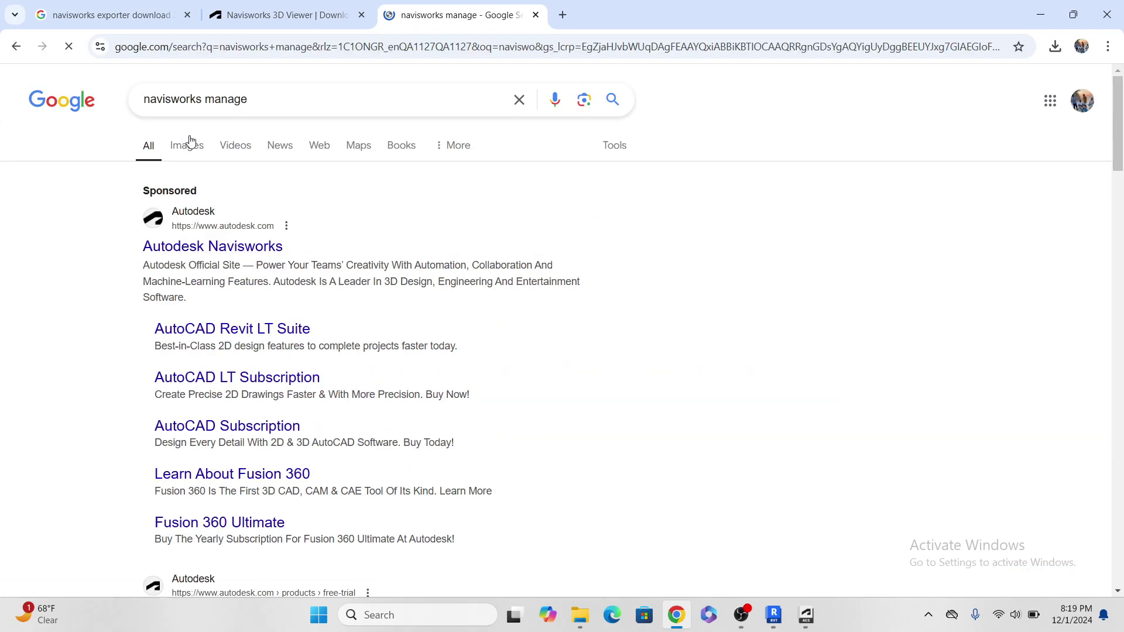
left_click(187, 145)
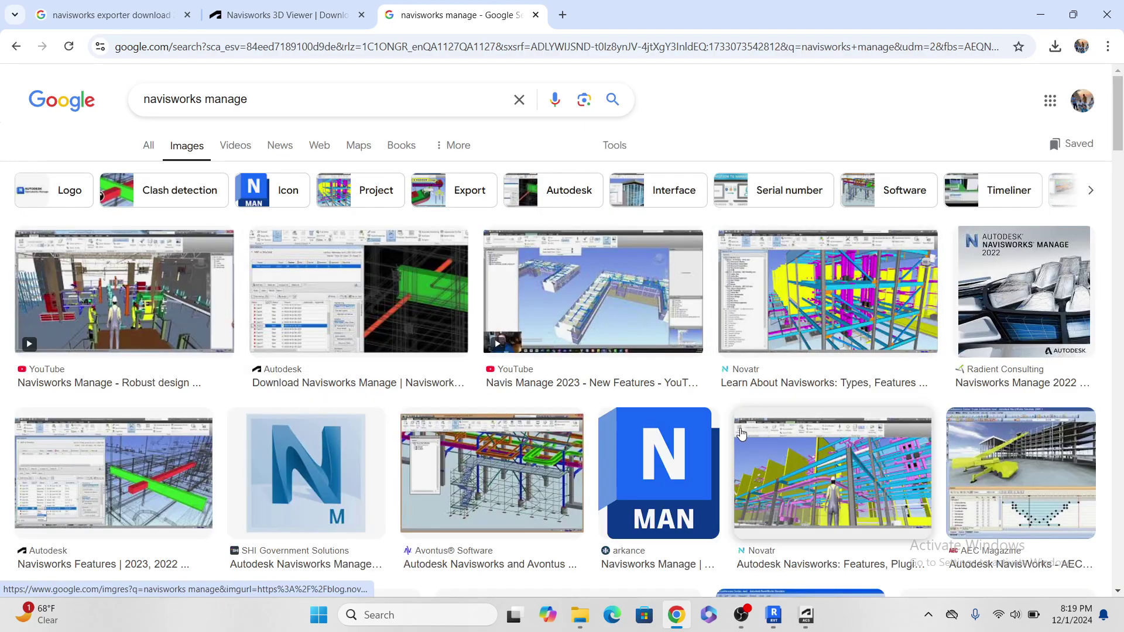
scroll(580, 347, "down", 1)
scroll(580, 347, "down", 2)
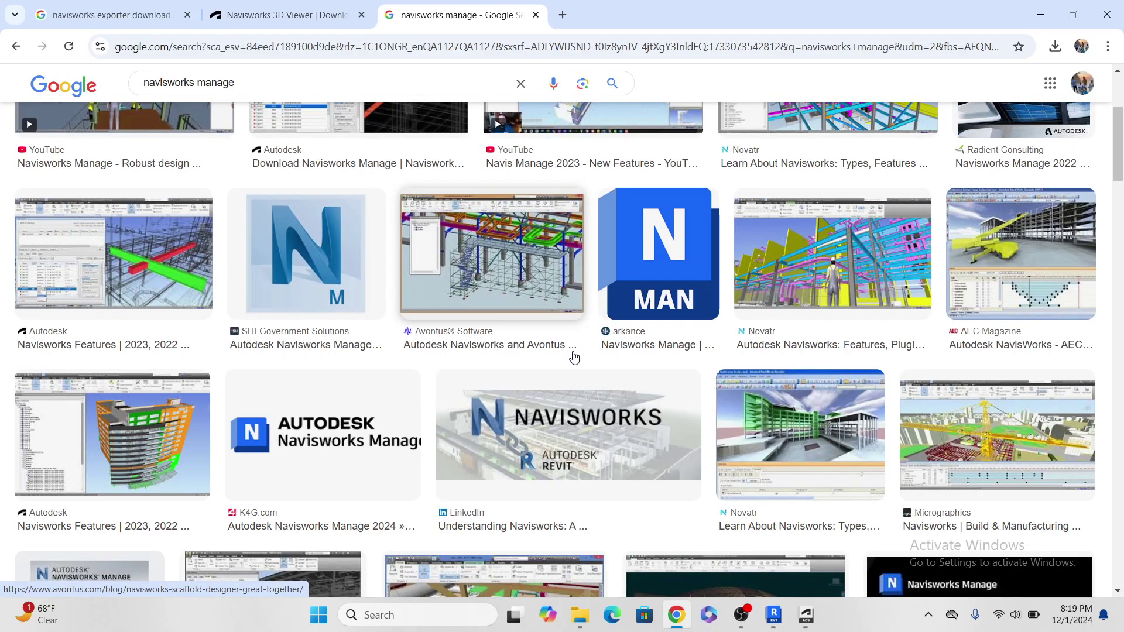
Minimize Chrome and launch Navisworks Manage 2025 from its desktop shortcut
left_click(1041, 14)
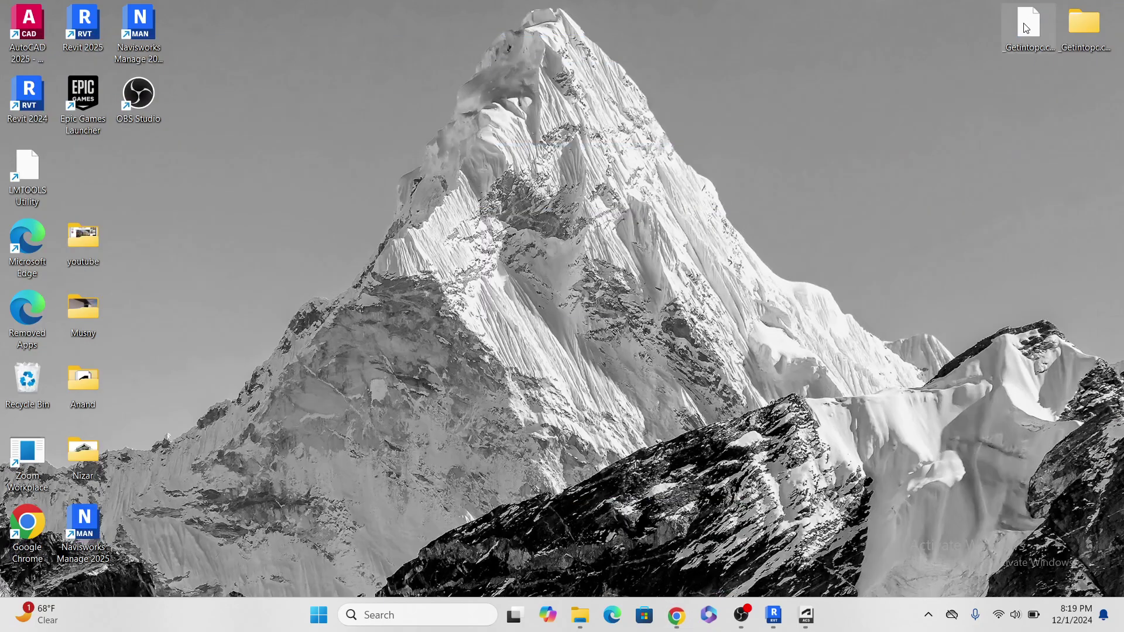
double_click(93, 521)
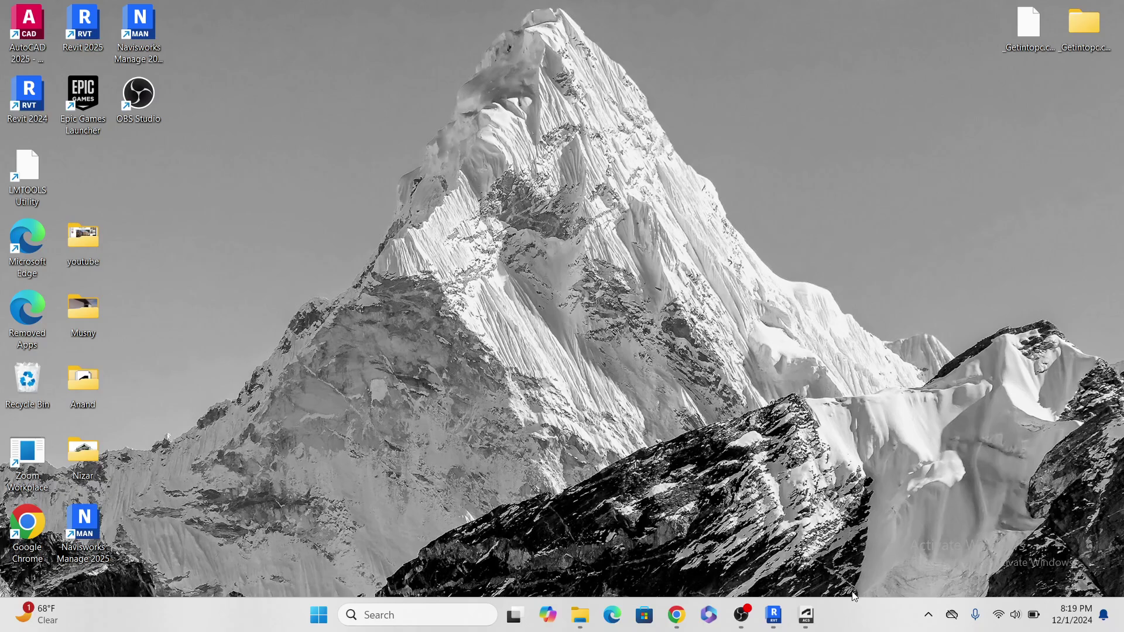
Back on the Navisworks 3D Viewer tab, download Navisworks_Exporters_2025.exe
left_click(677, 615)
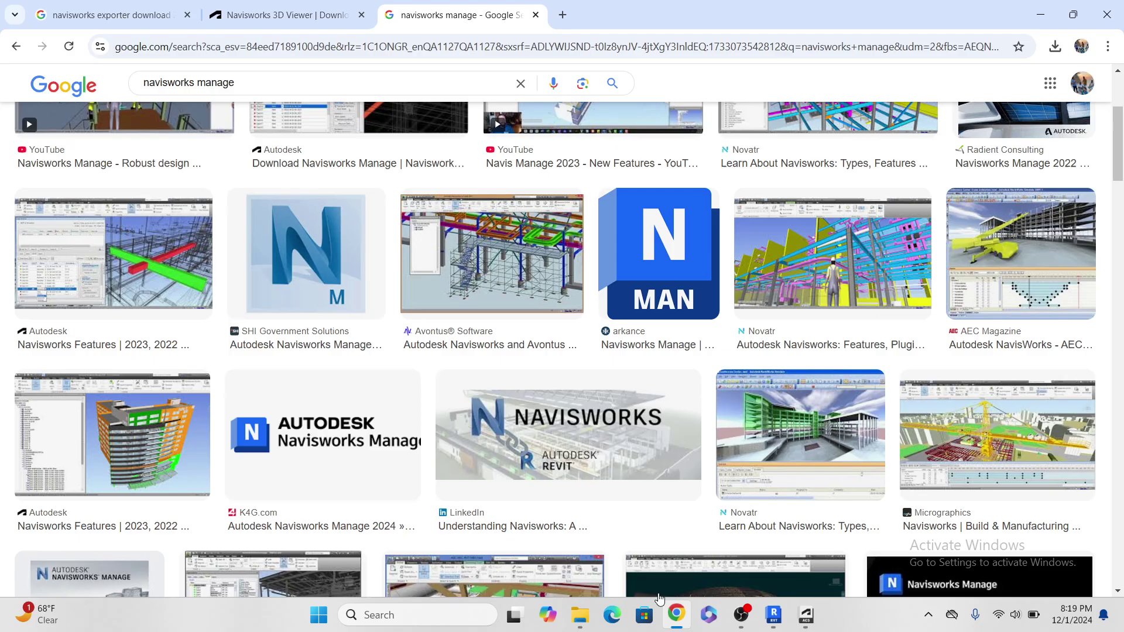
left_click(295, 11)
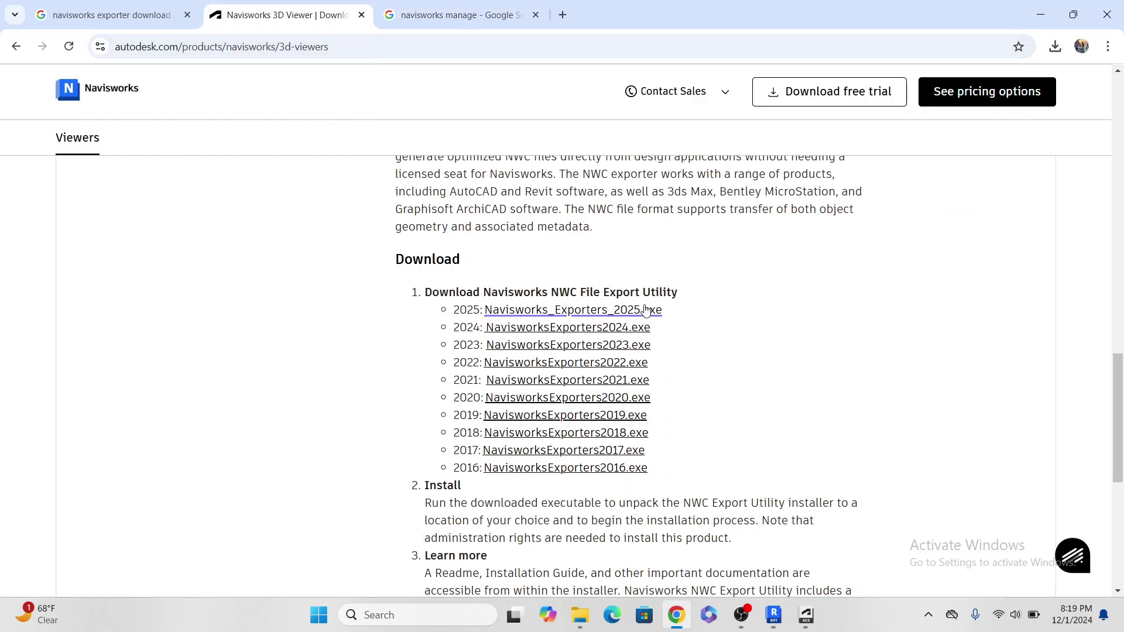
scroll(499, 276, "up", 2)
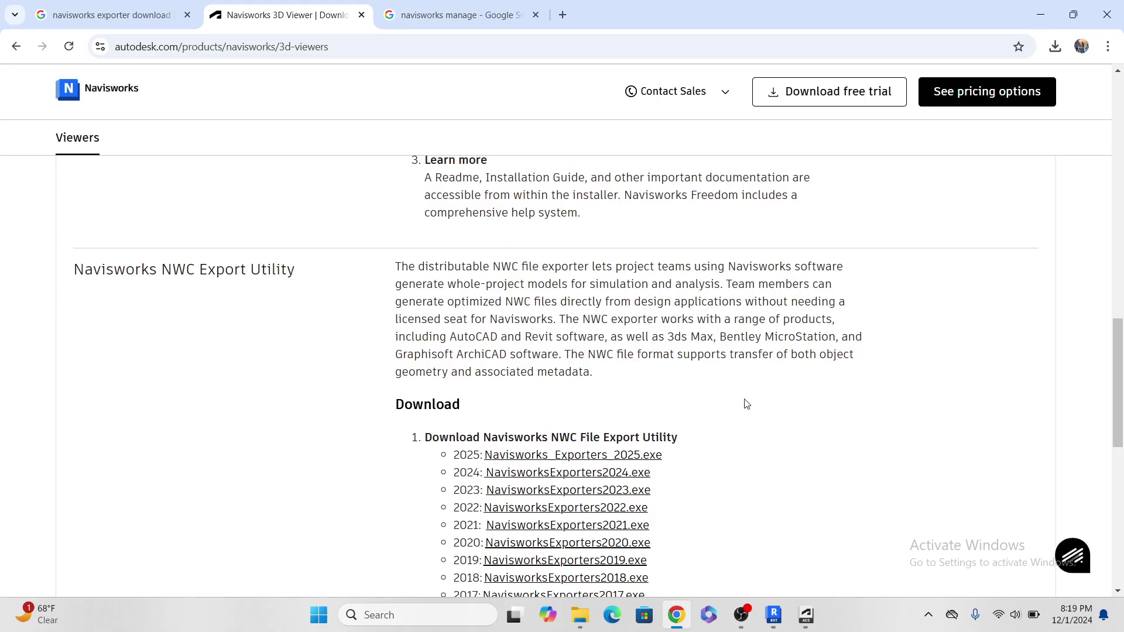
scroll(747, 404, "down", 2)
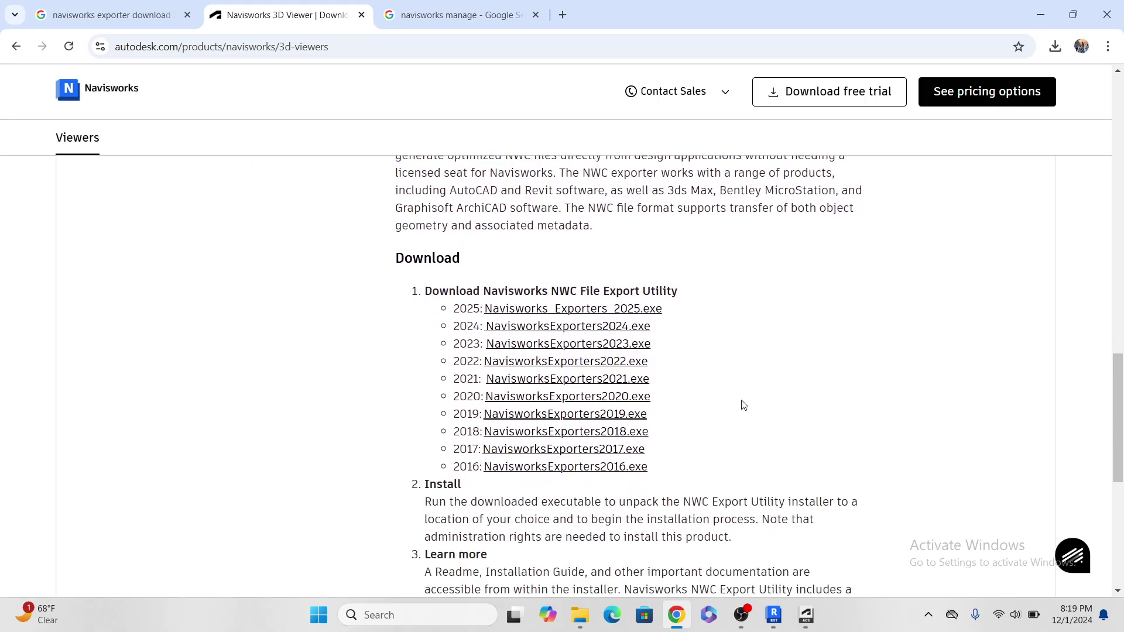
left_click(588, 315)
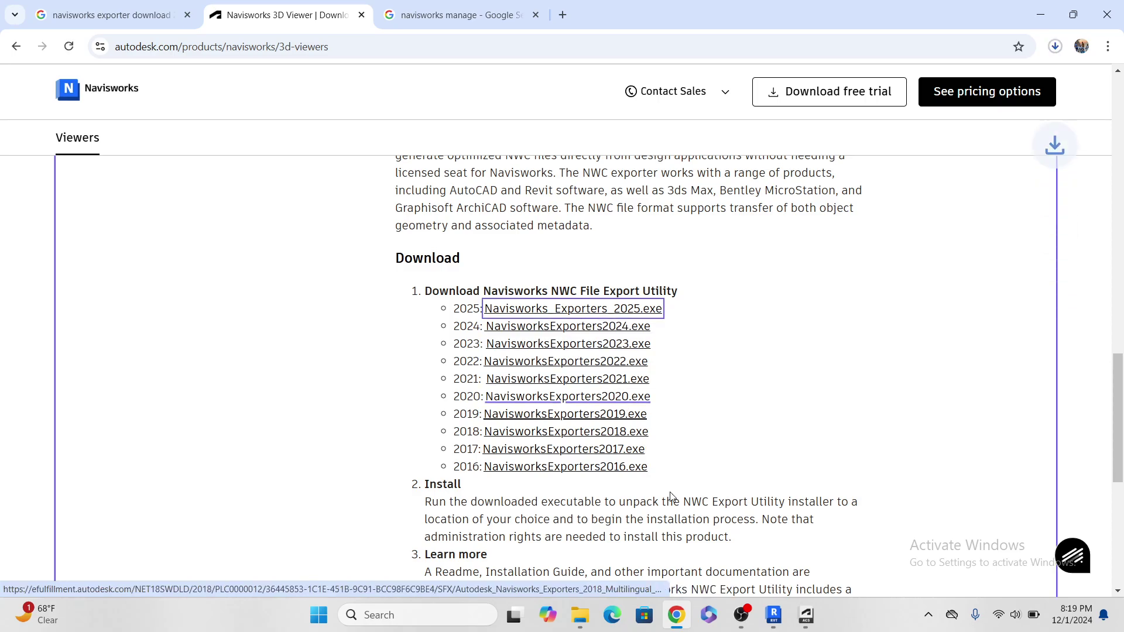
Confirm the 680 MB exporter installer finished downloading, then switch to the OBS window
left_click(1055, 47)
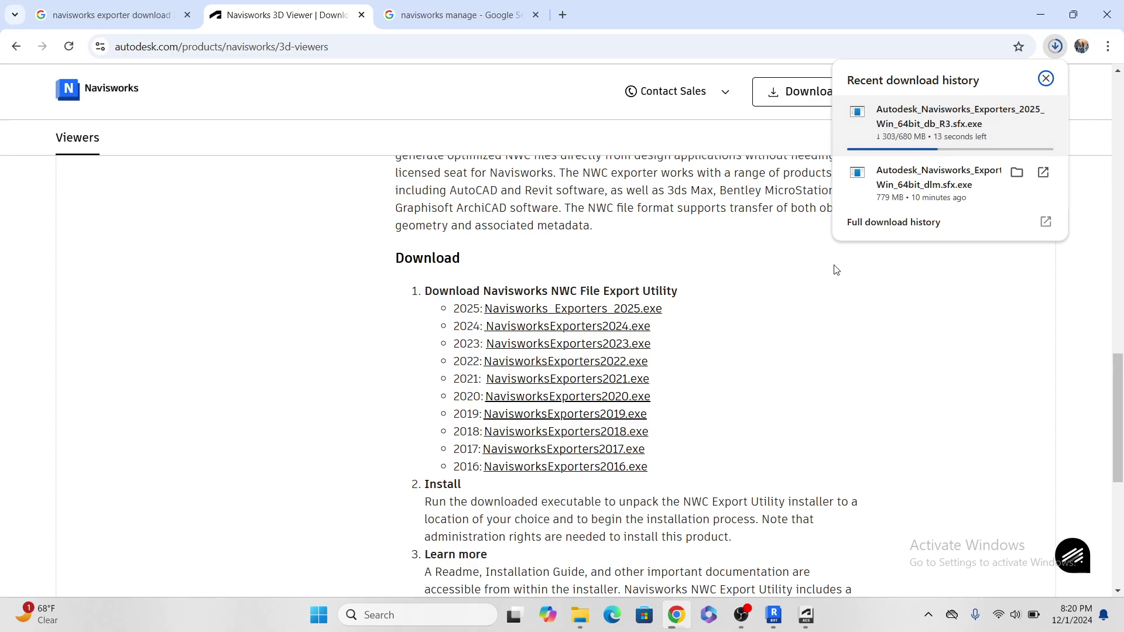
mouse_move(748, 616)
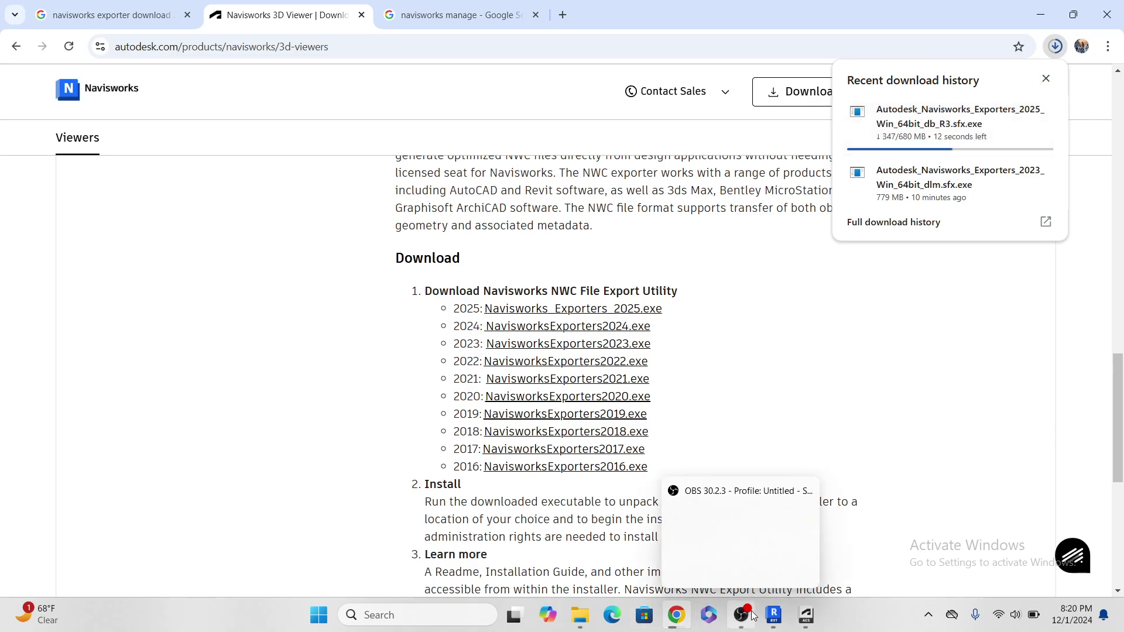
left_click(741, 539)
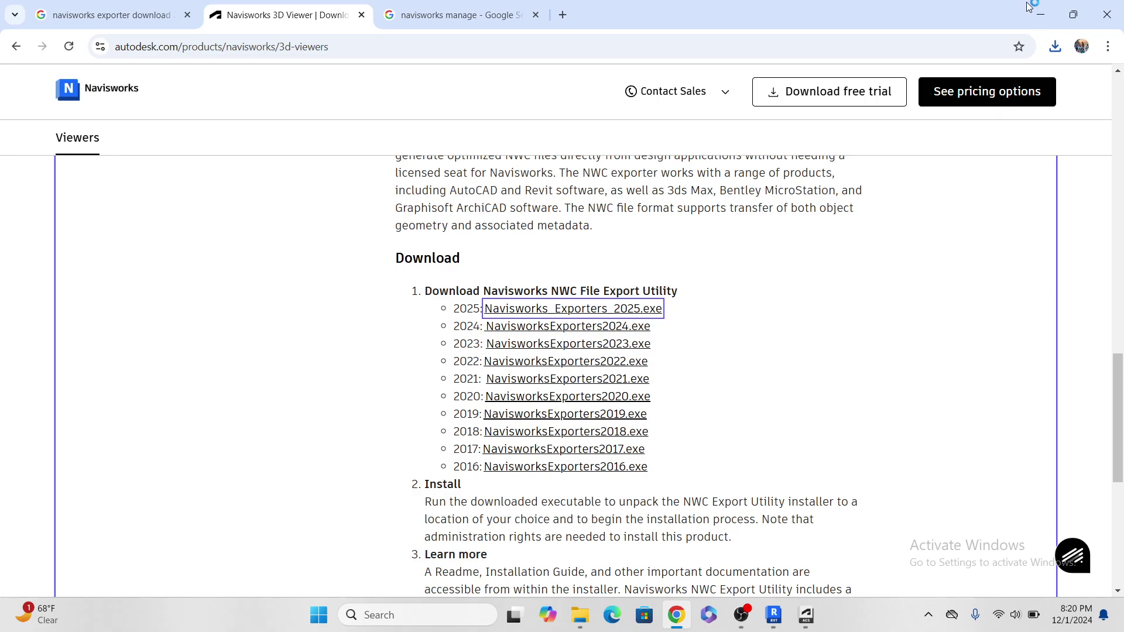
Minimize Chrome and run the newly created Navisworks Exporters 2025 installer
left_click(1043, 13)
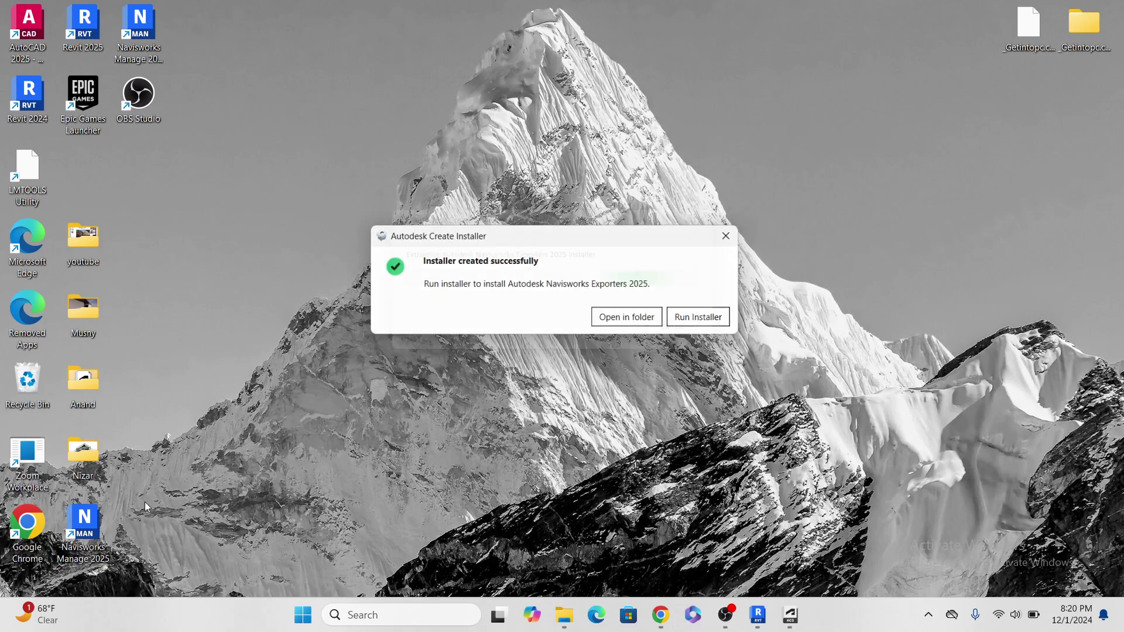
left_click(692, 319)
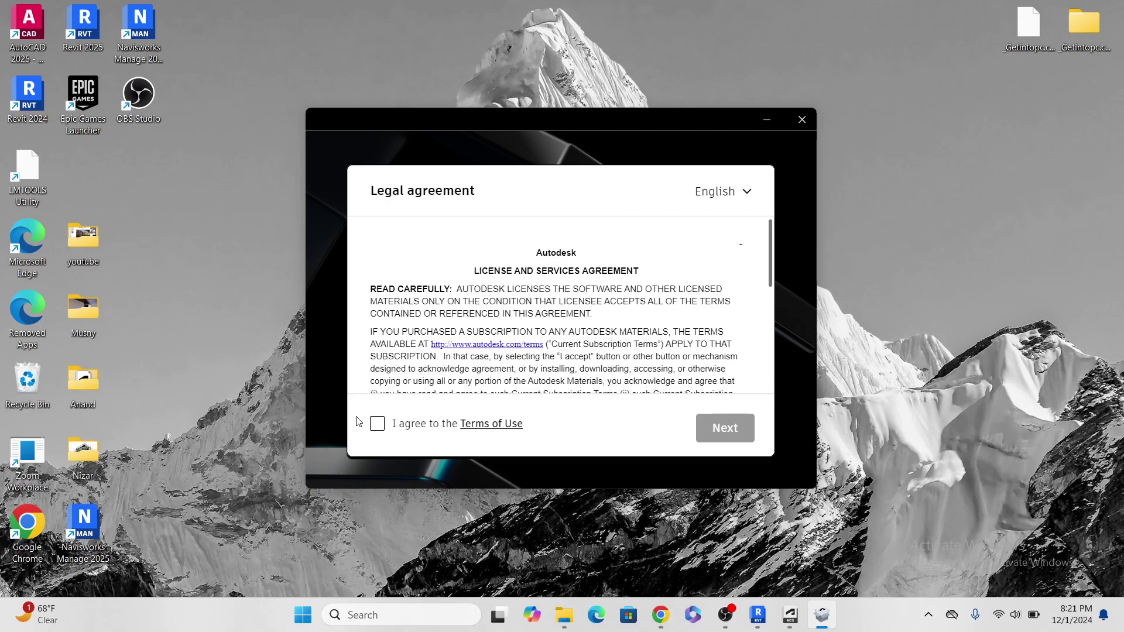
Accept the Terms of Use and start installing Navisworks Exporters 2025
left_click(377, 426)
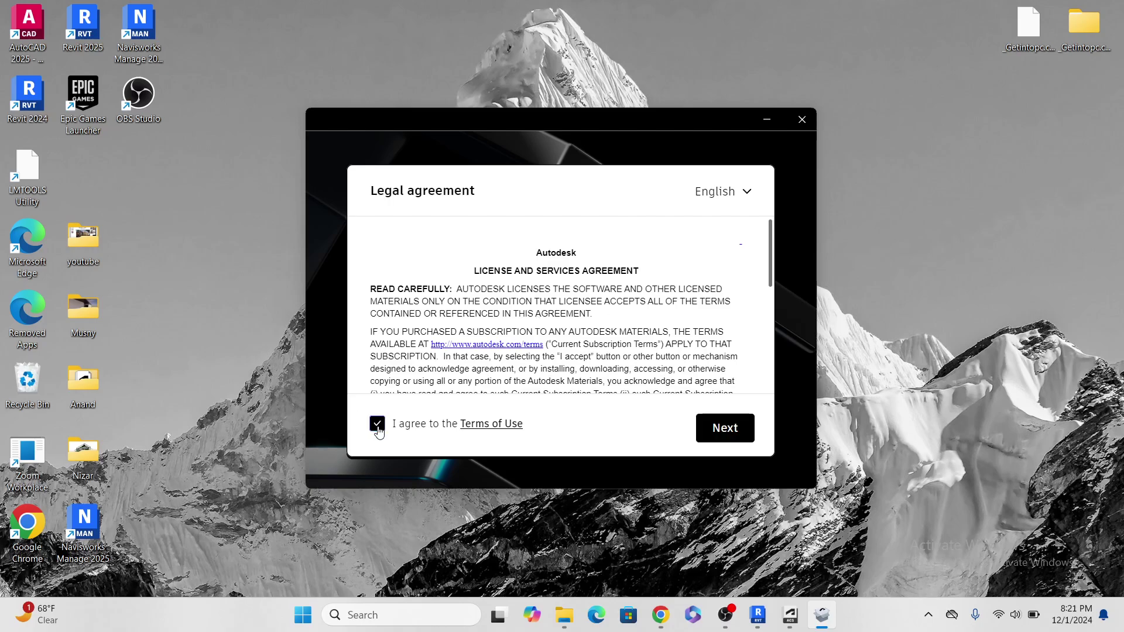
left_click(729, 428)
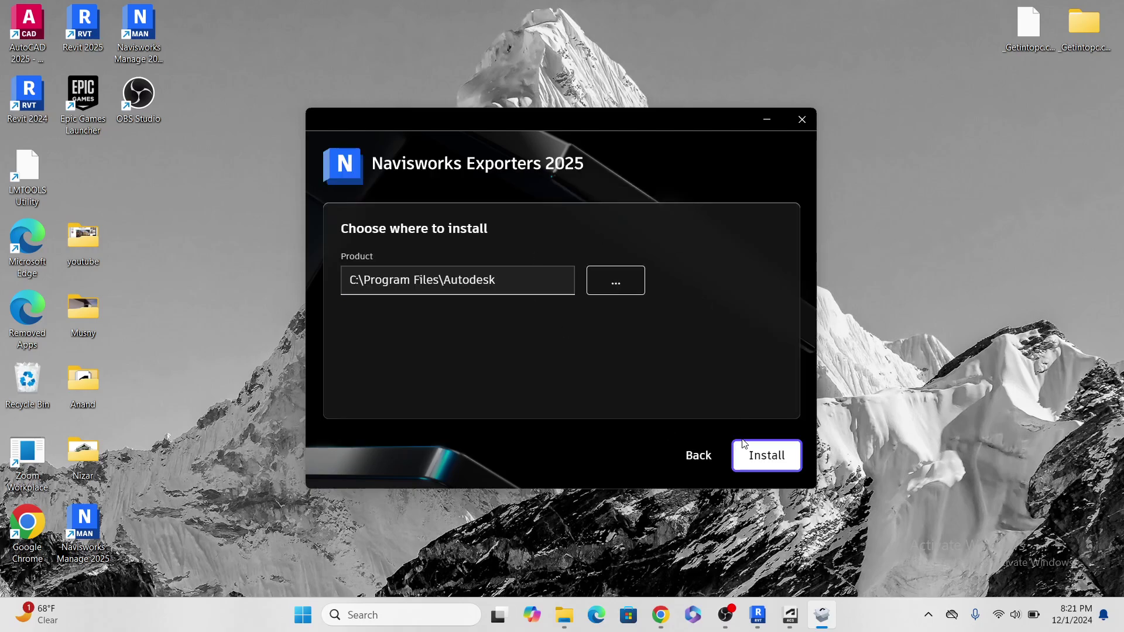
left_click(751, 450)
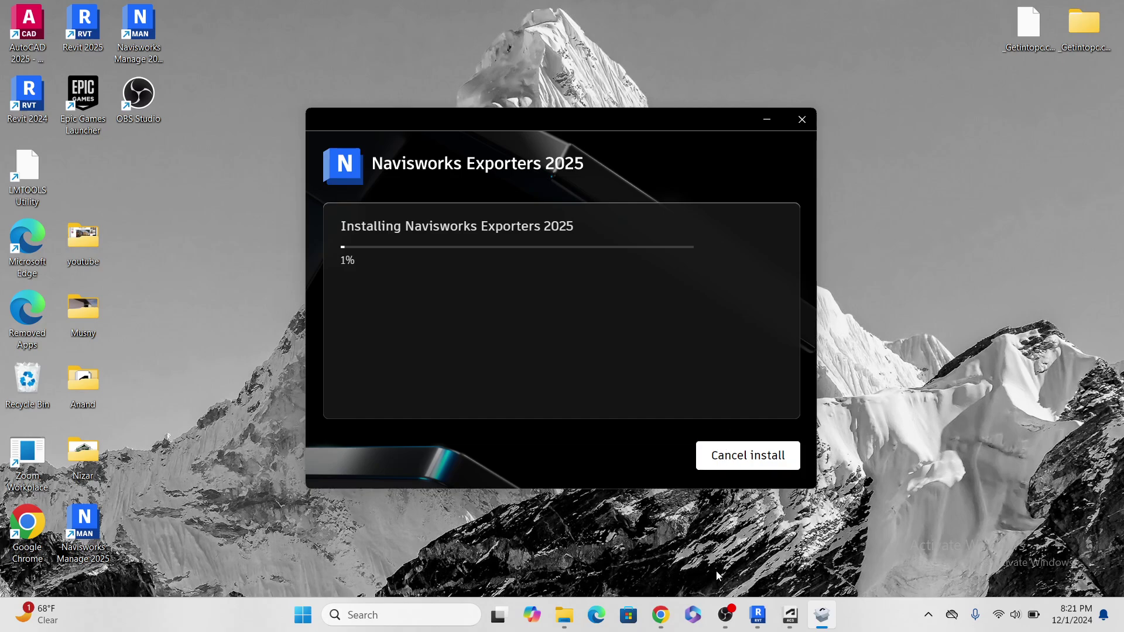
mouse_move(791, 612)
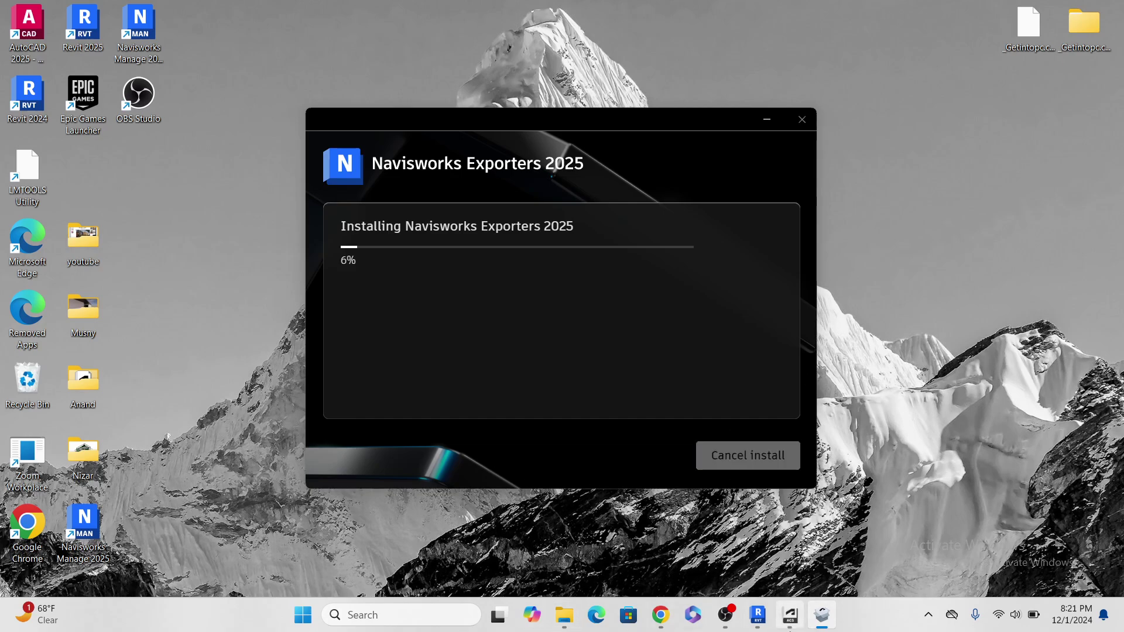
left_click(736, 621)
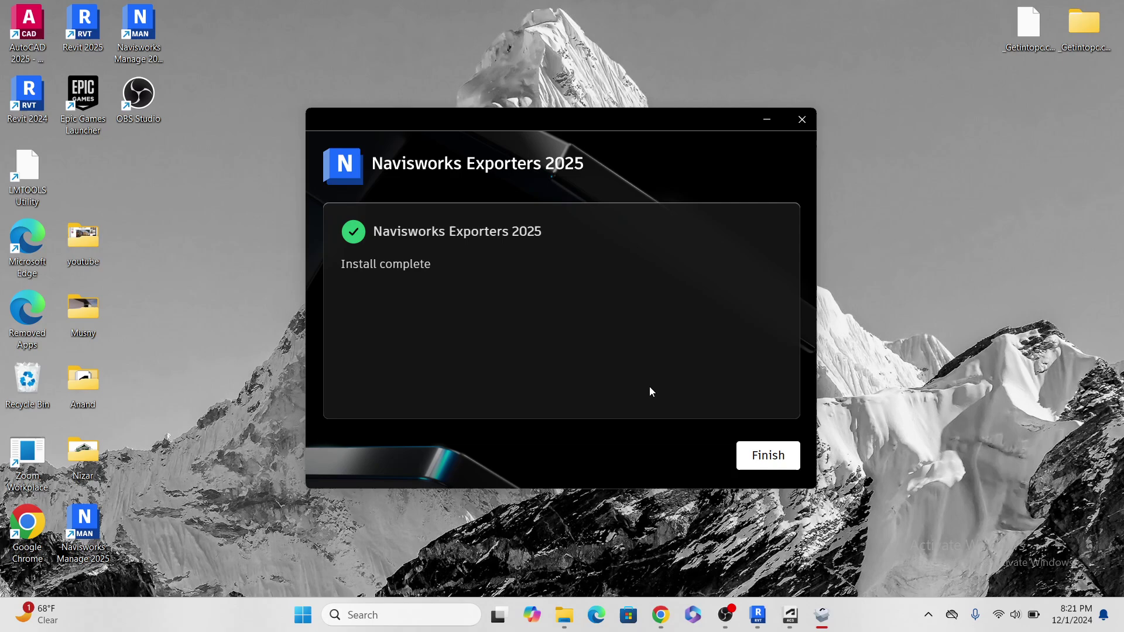
Finish the installer, launch Revit 2025, and close the PyRevitLoader error dialog
left_click(764, 469)
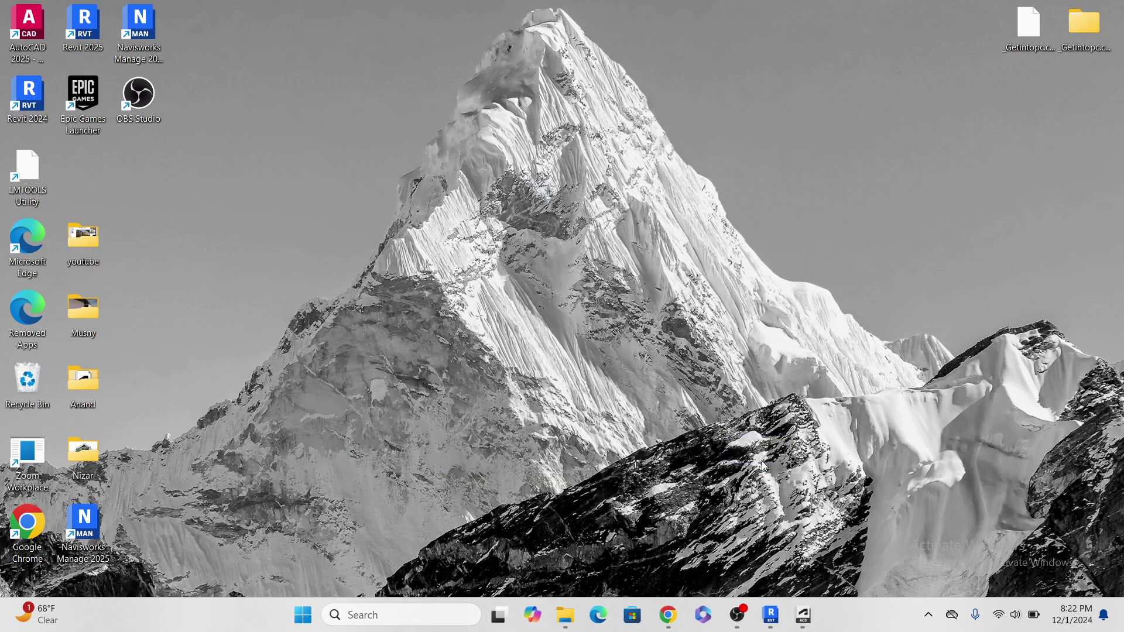
double_click(91, 26)
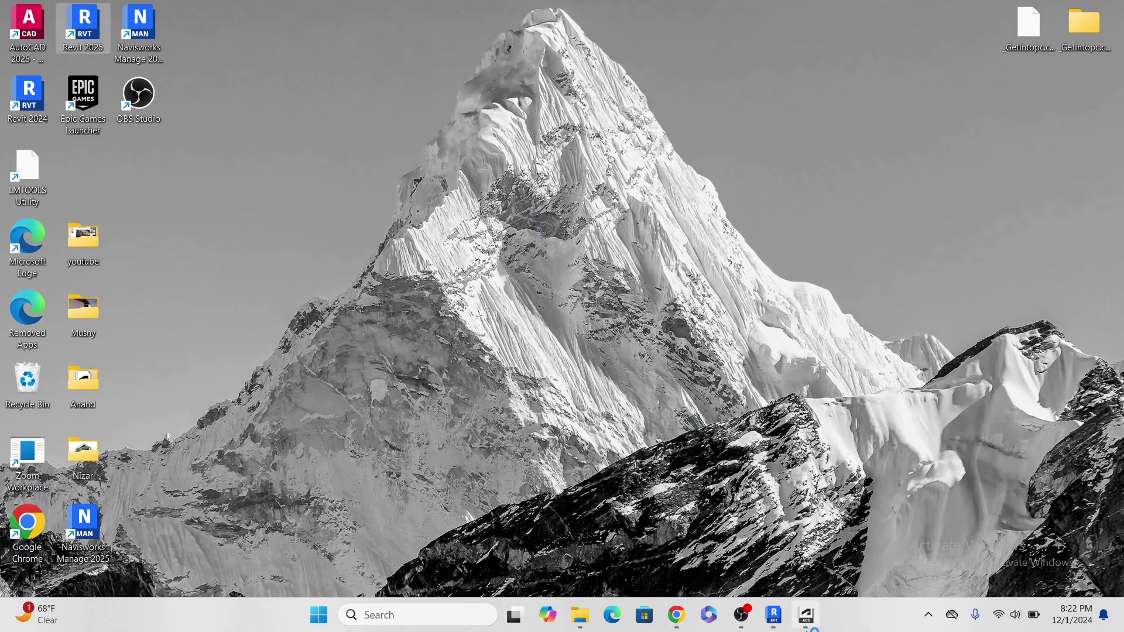
mouse_move(770, 613)
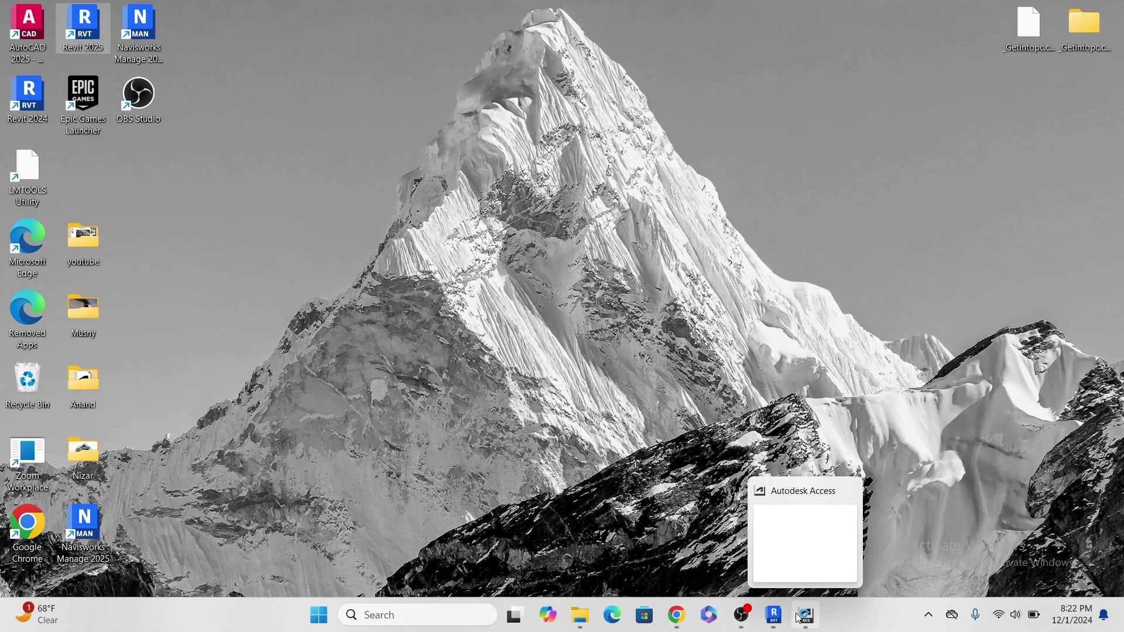
left_click(743, 615)
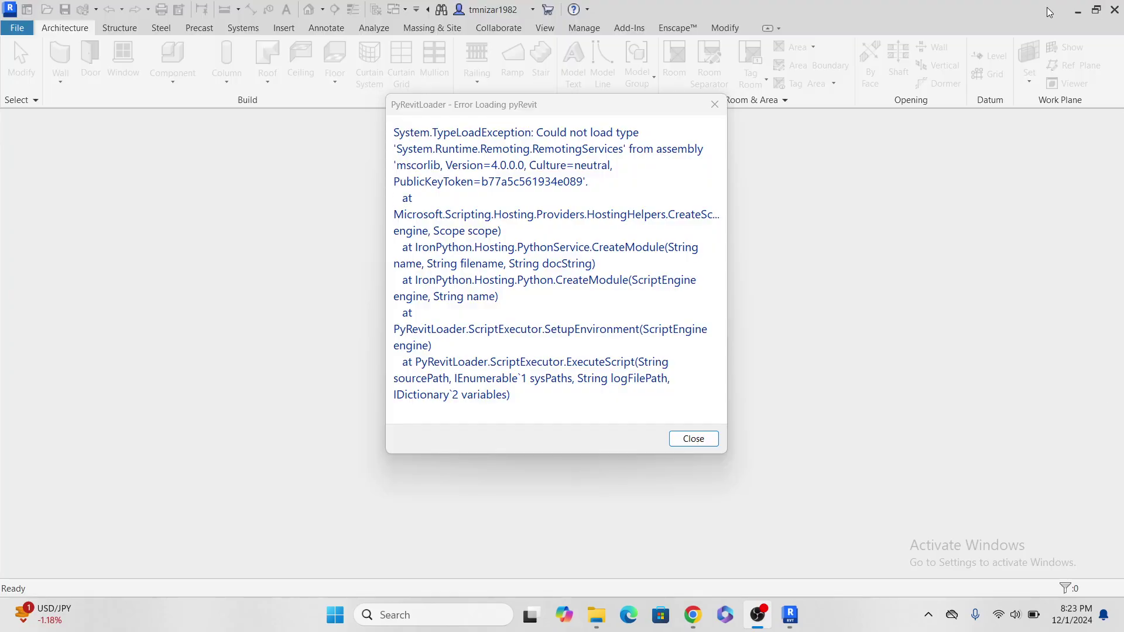
left_click(1048, 12)
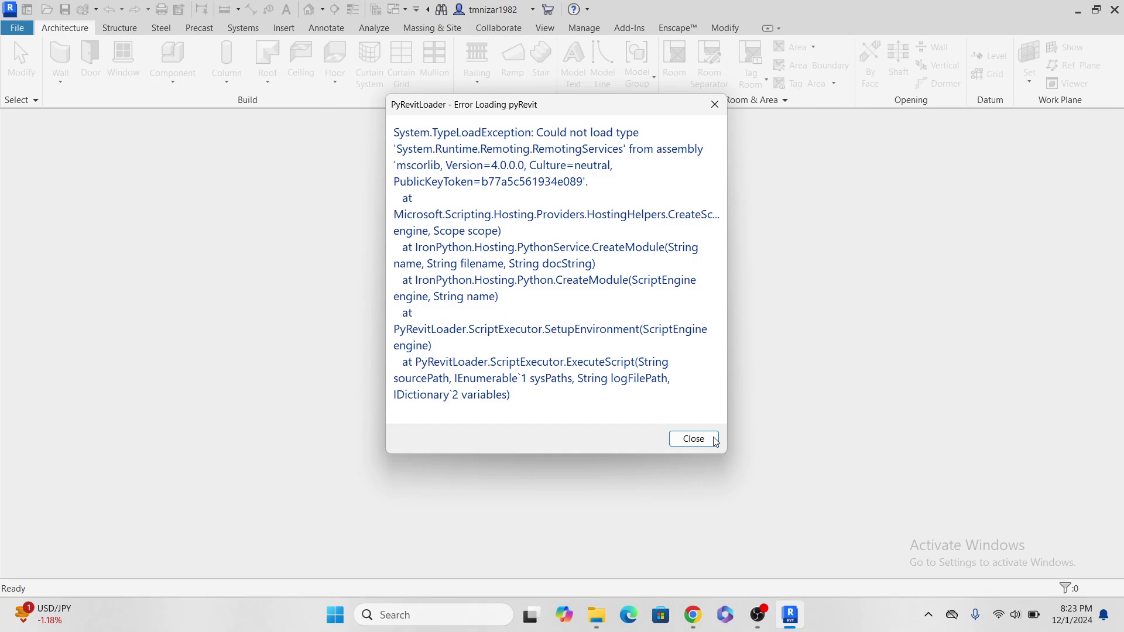
left_click(691, 439)
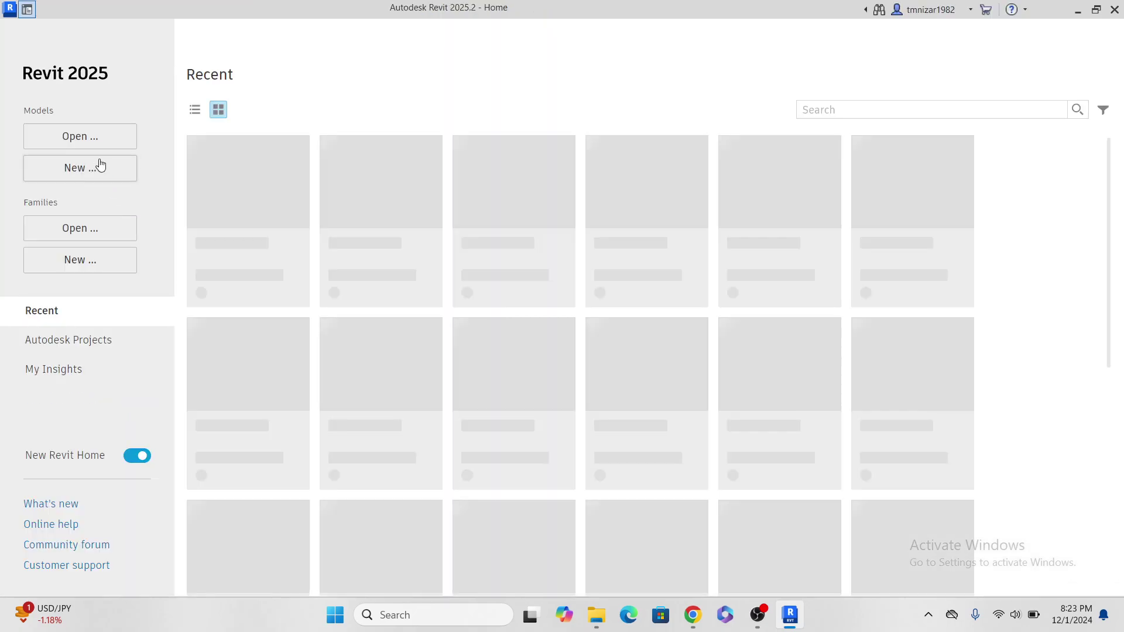
Create Project1 from the Metric Multi-discipline template, opening on the L1 - Architectural plan at 1 : 100
left_click(98, 168)
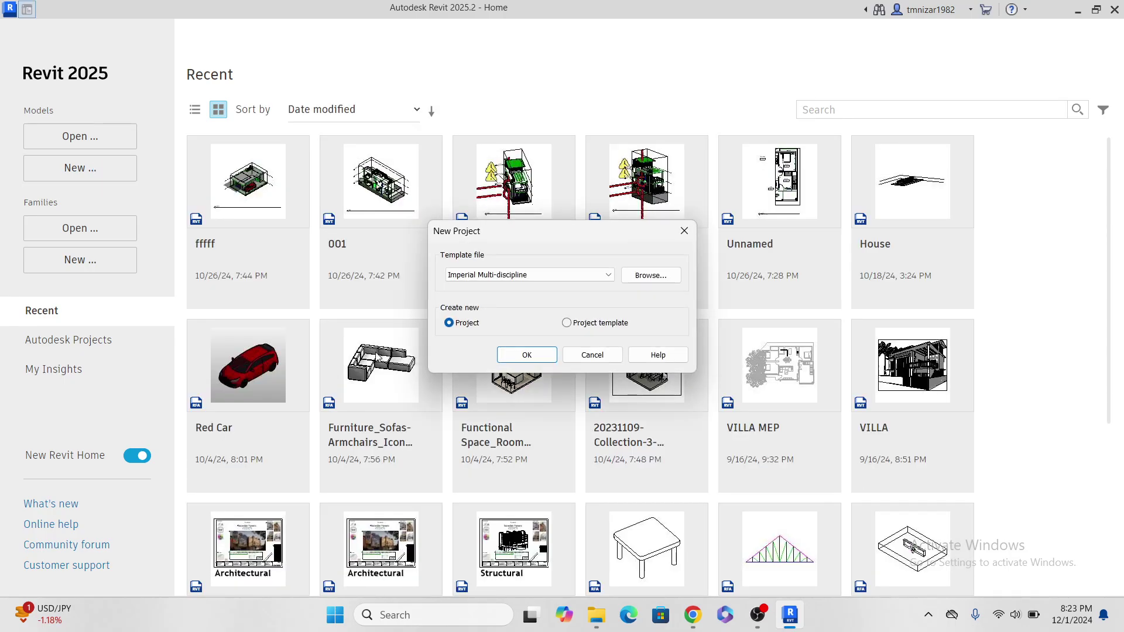
left_click(504, 276)
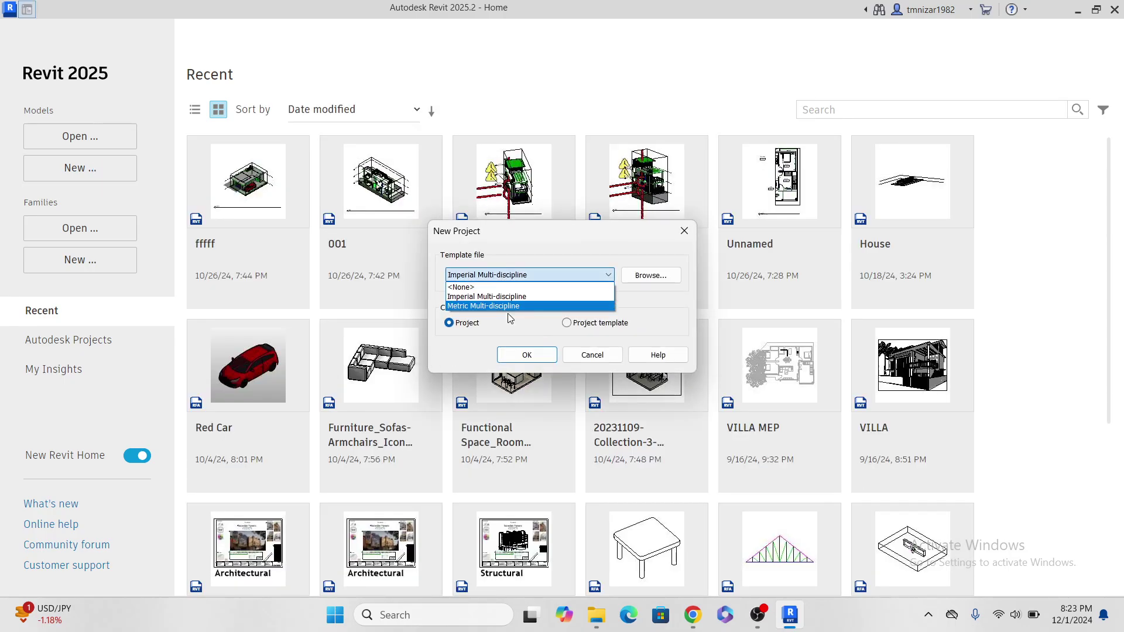
left_click(505, 306)
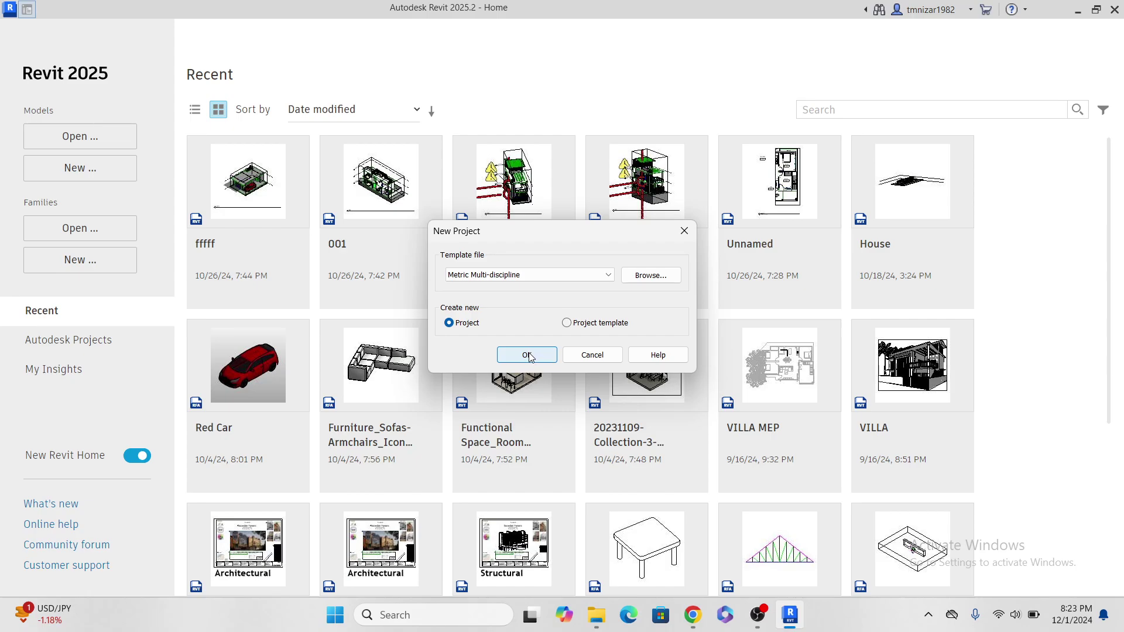
left_click(527, 355)
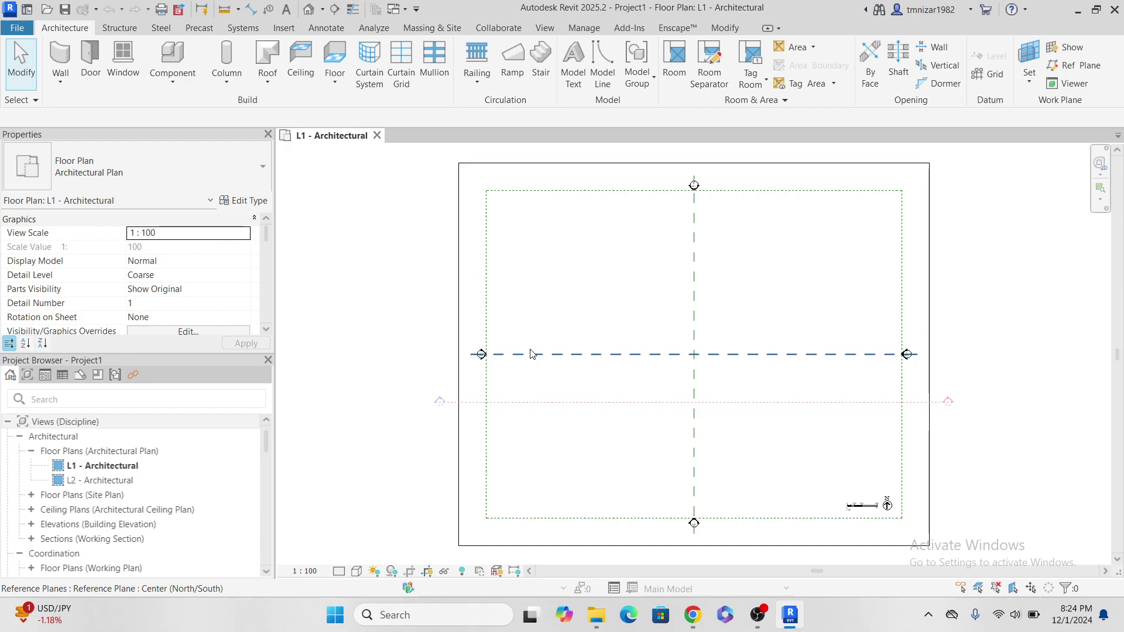
mouse_move(758, 625)
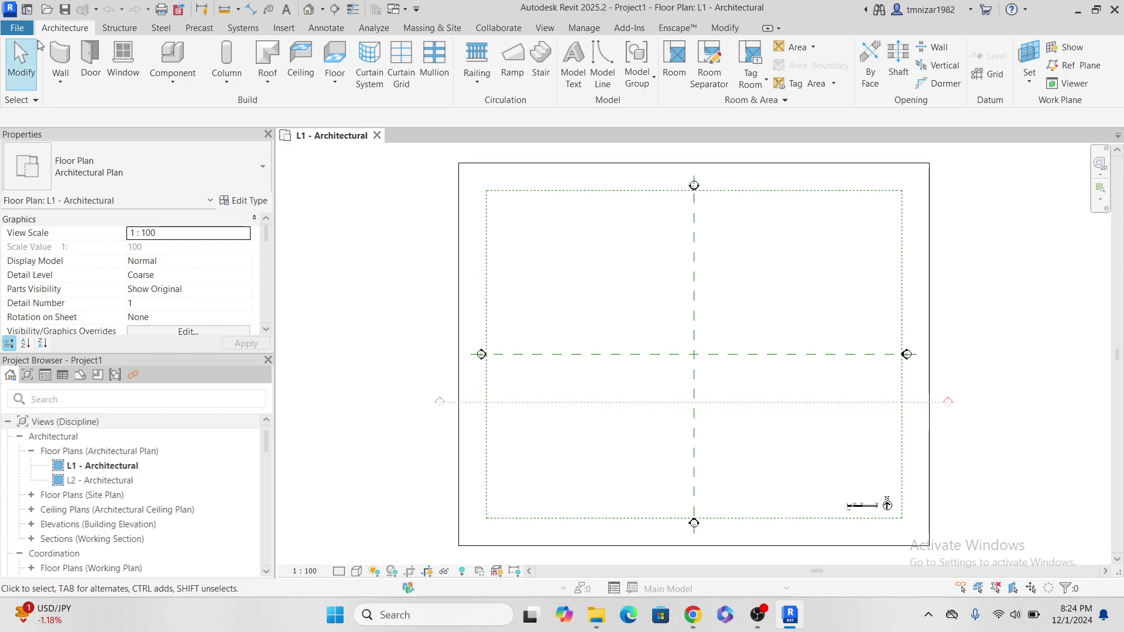
Check that File > Export now lists NWC, then open the project's default {3D} view
left_click(17, 28)
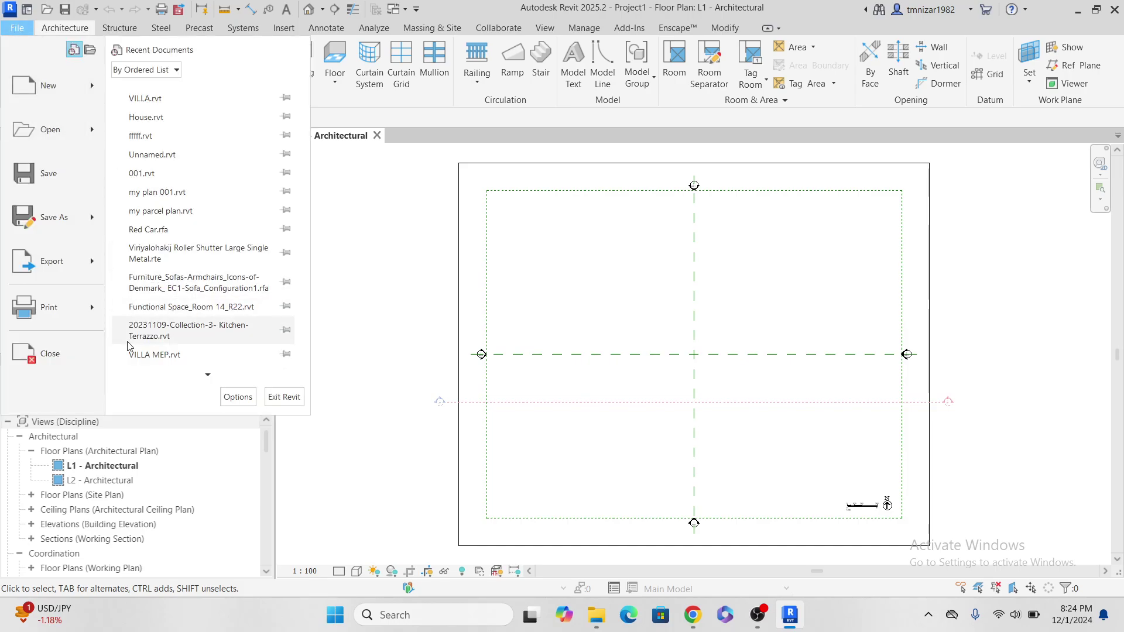
mouse_move(90, 256)
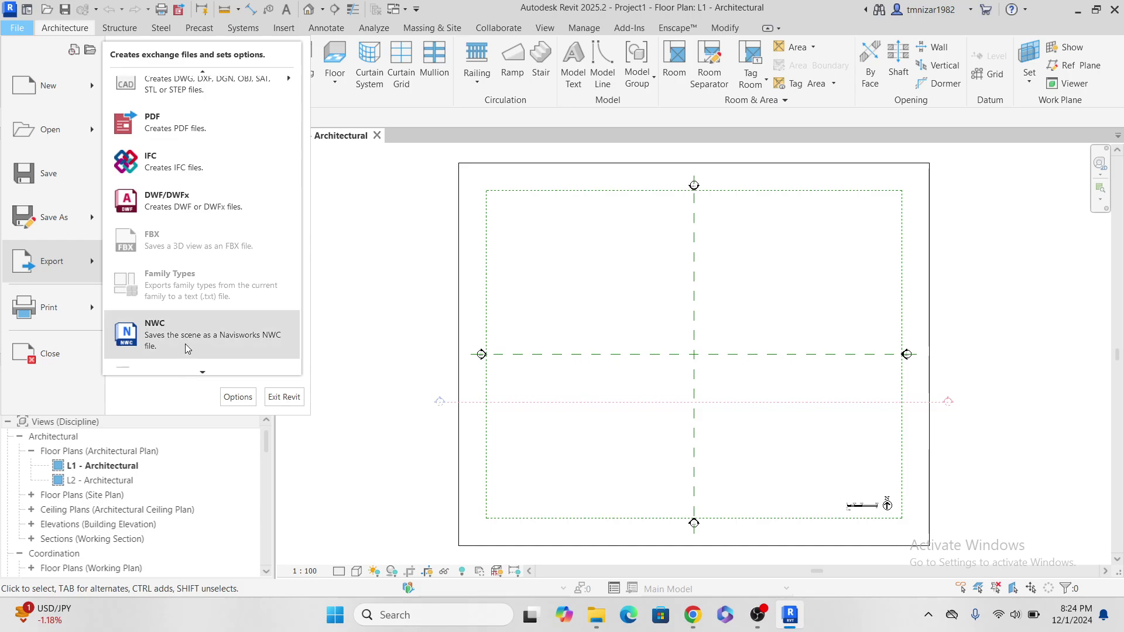
left_click(408, 216)
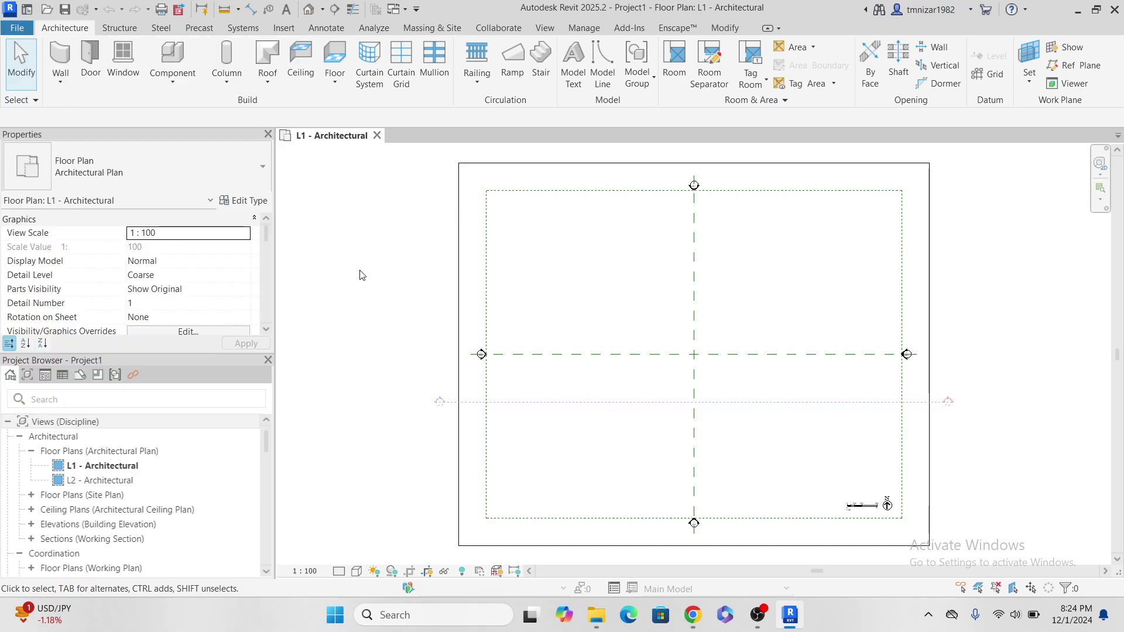
left_click(307, 11)
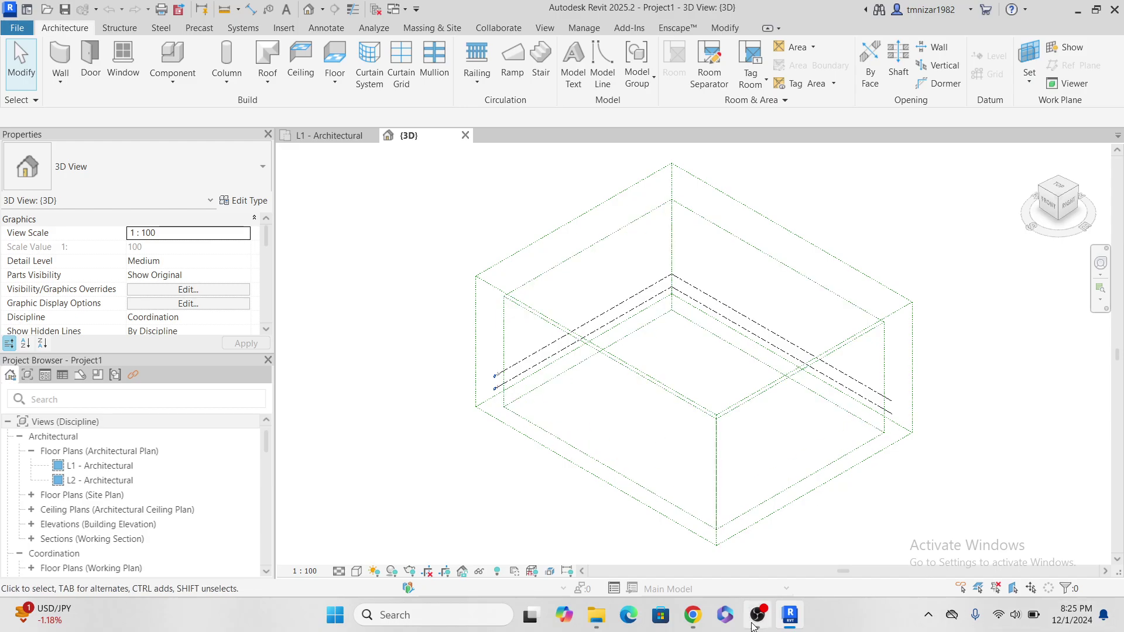
mouse_move(756, 617)
left_click(761, 612)
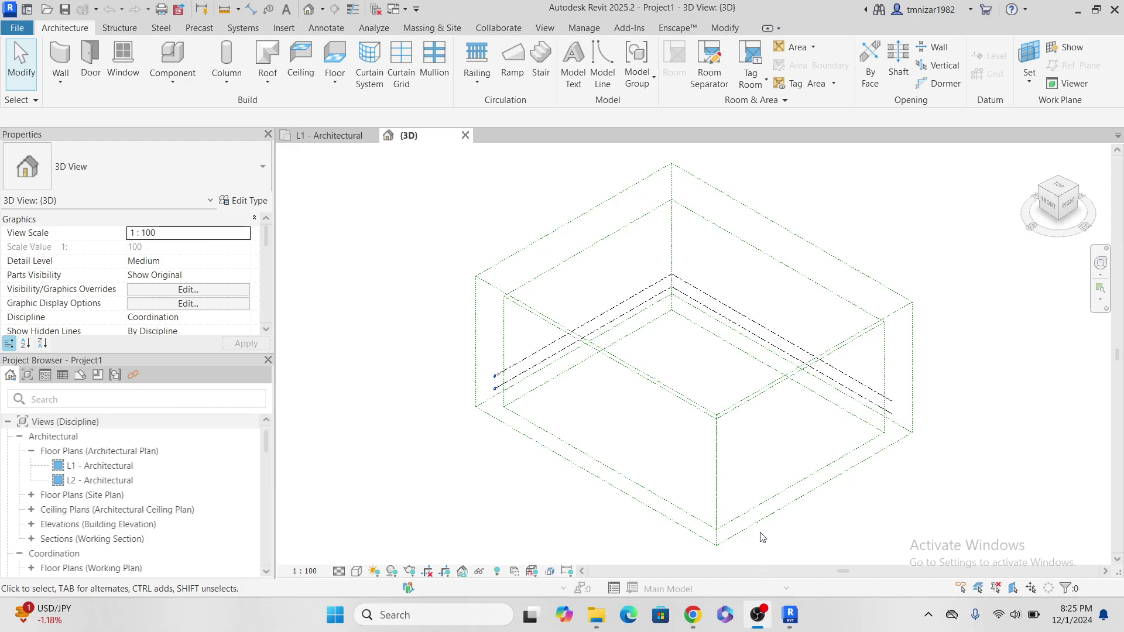